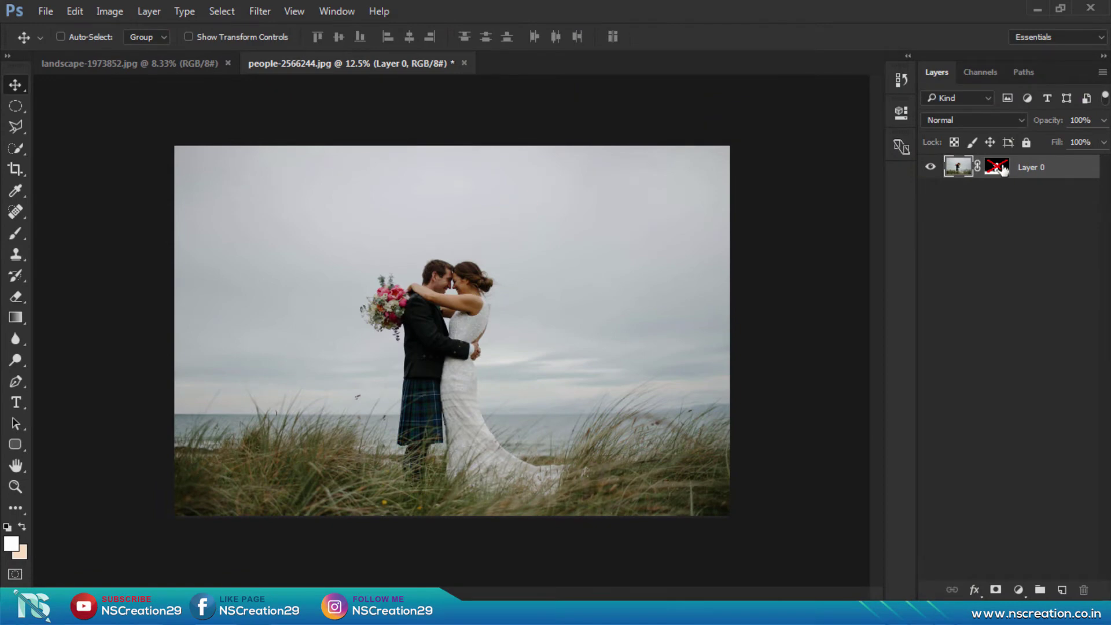
Toggle the Layer 0 mask on and off to compare with the original, leaving it disabled.
{"action": "left_click", "coordinate": [998, 167], "text": "shift"}
{"action": "left_click", "coordinate": [998, 167], "text": "shift"}
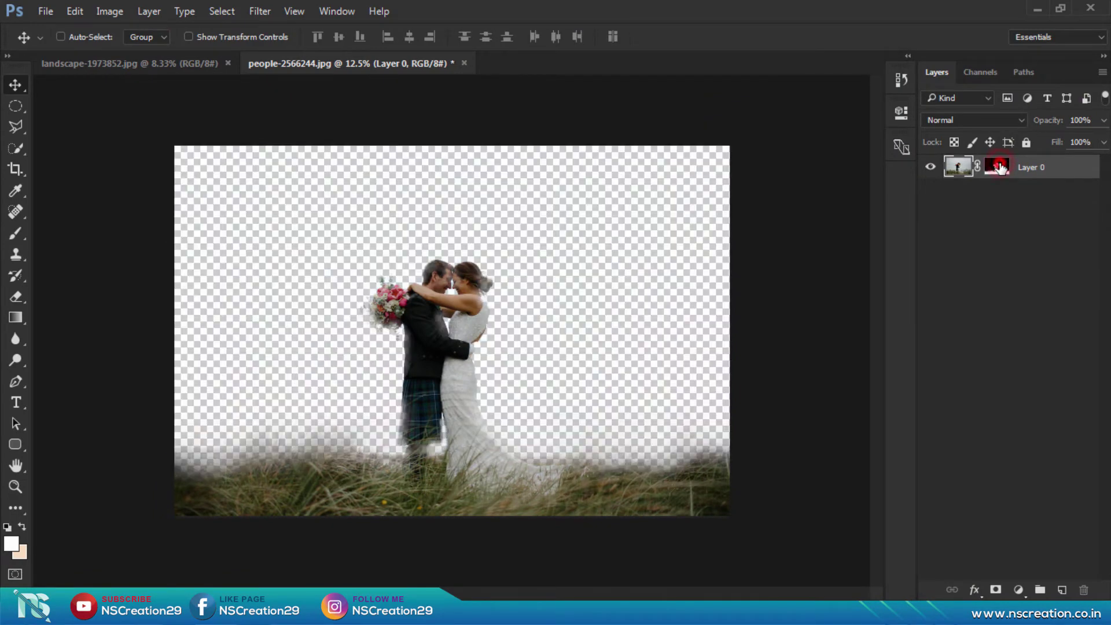
Bring the sunset landscape into the couple document below Layer 0 and re-enable the mask.
{"action": "left_click", "coordinate": [213, 62]}
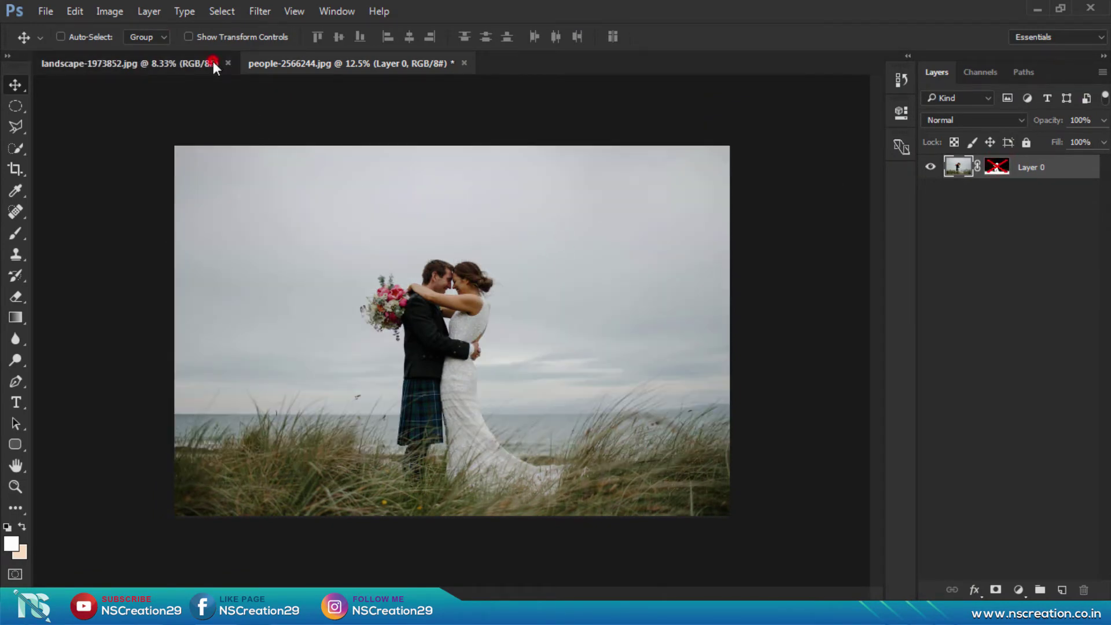
{"action": "left_click_drag", "start_coordinate": [440, 243], "coordinate": [428, 198]}
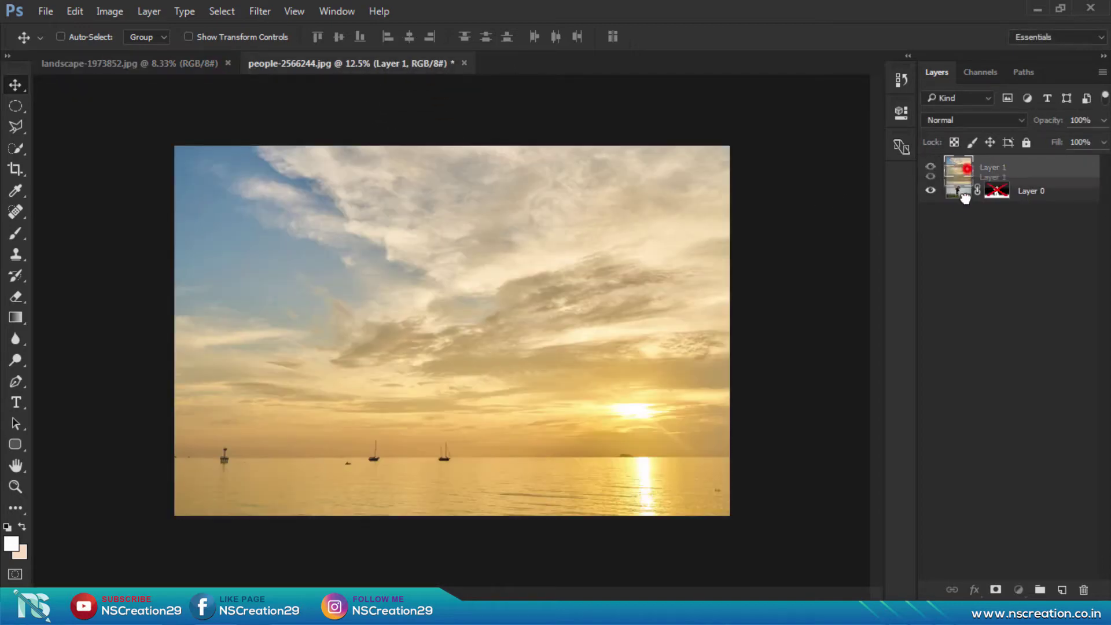
{"action": "left_click_drag", "start_coordinate": [936, 163], "coordinate": [962, 200]}
{"action": "left_click", "coordinate": [995, 167], "text": "shift"}
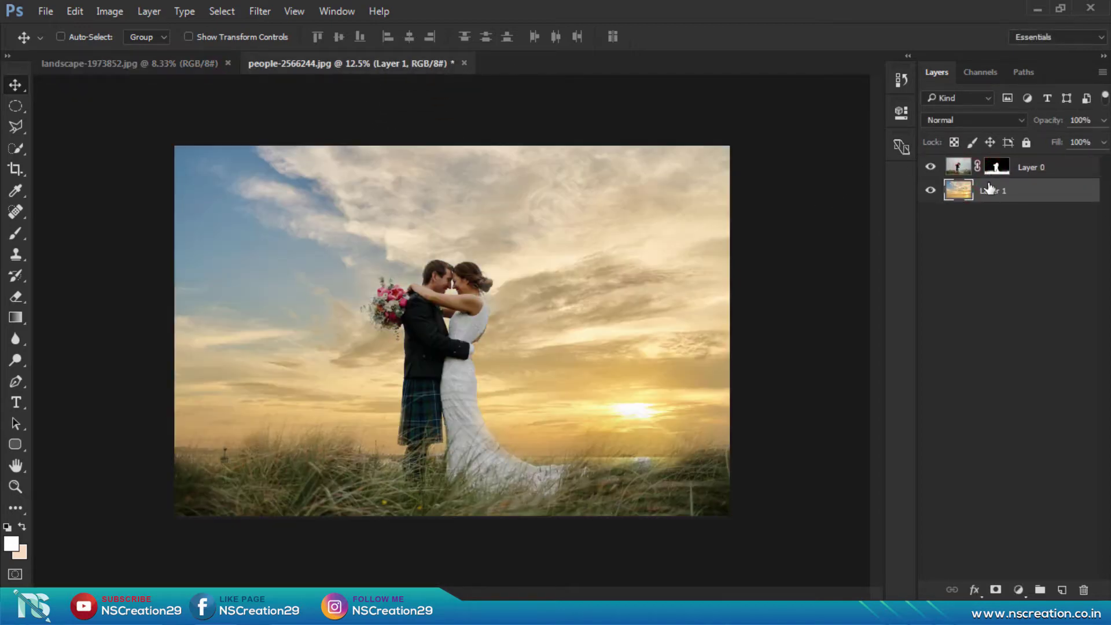
Shift the sunset sky up and to the left behind the couple.
{"action": "mouse_move", "coordinate": [609, 309]}
{"action": "left_mouse_down"}
{"action": "mouse_move", "coordinate": [598, 295]}
{"action": "mouse_move", "coordinate": [533, 293]}
{"action": "left_mouse_up"}
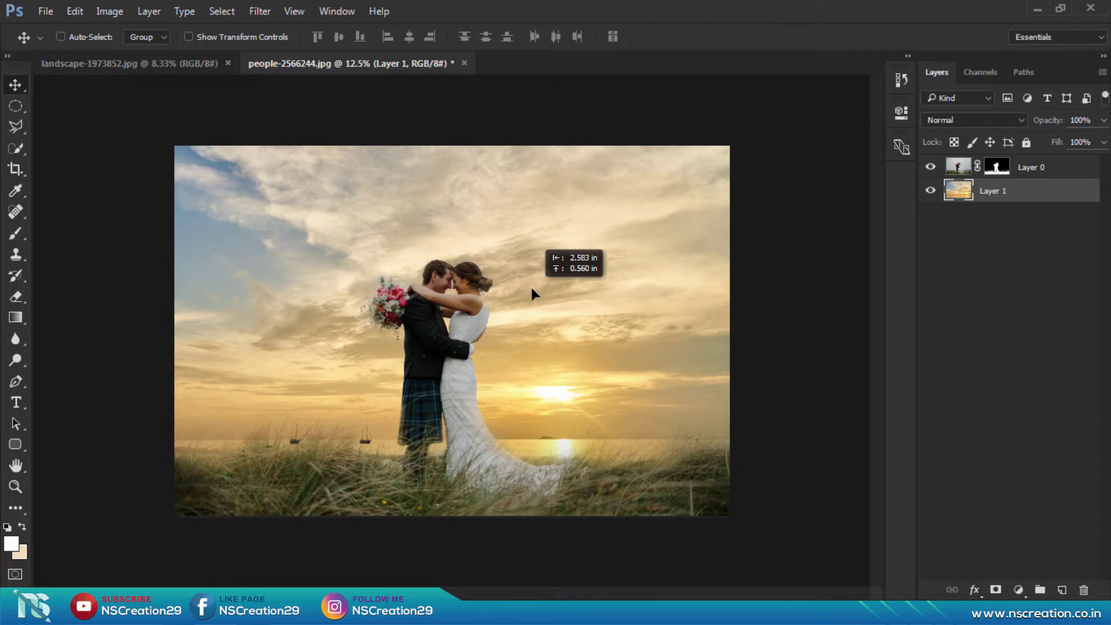
{"action": "left_click_drag", "start_coordinate": [532, 289], "coordinate": [539, 293]}
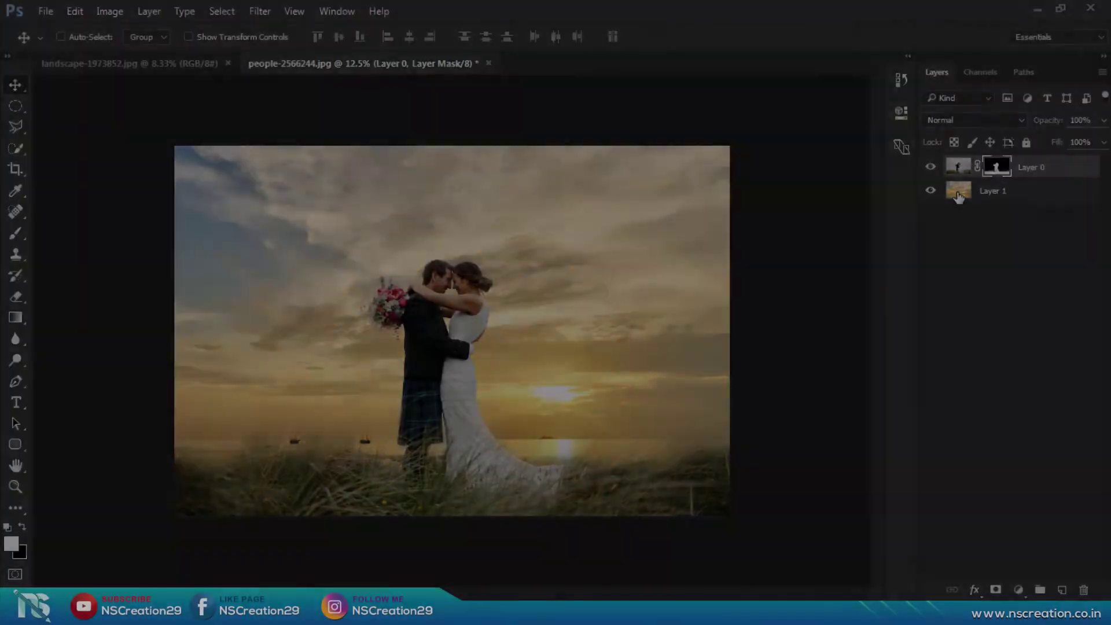
{"action": "left_click", "coordinate": [959, 196]}
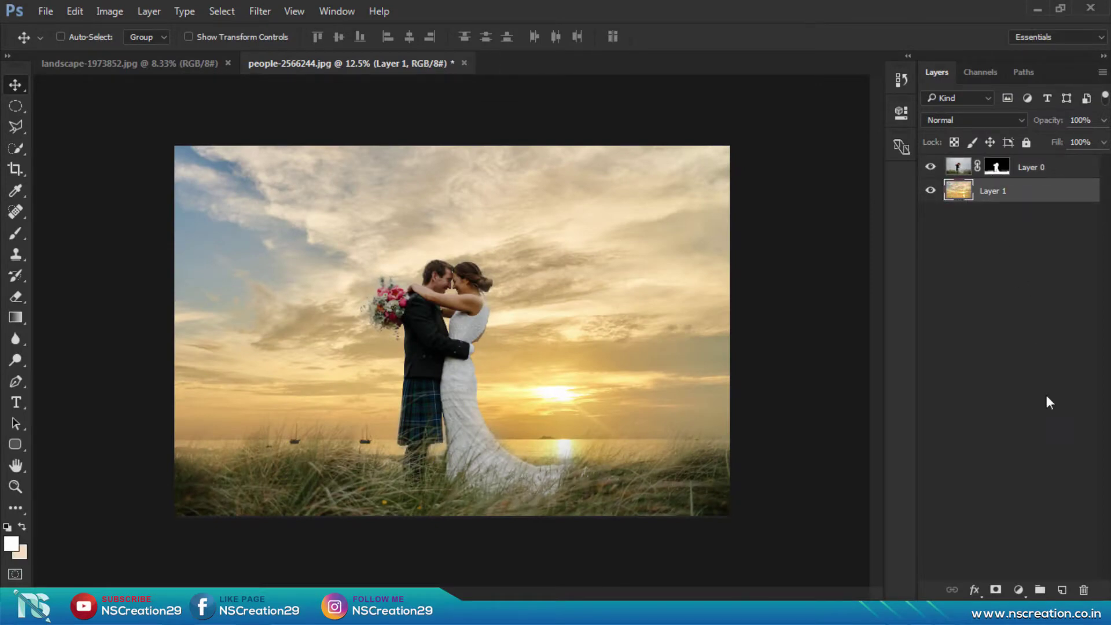
Darken the sunset layer with an Exposure adjustment lowered to -2.00.
{"action": "left_click", "coordinate": [1018, 590]}
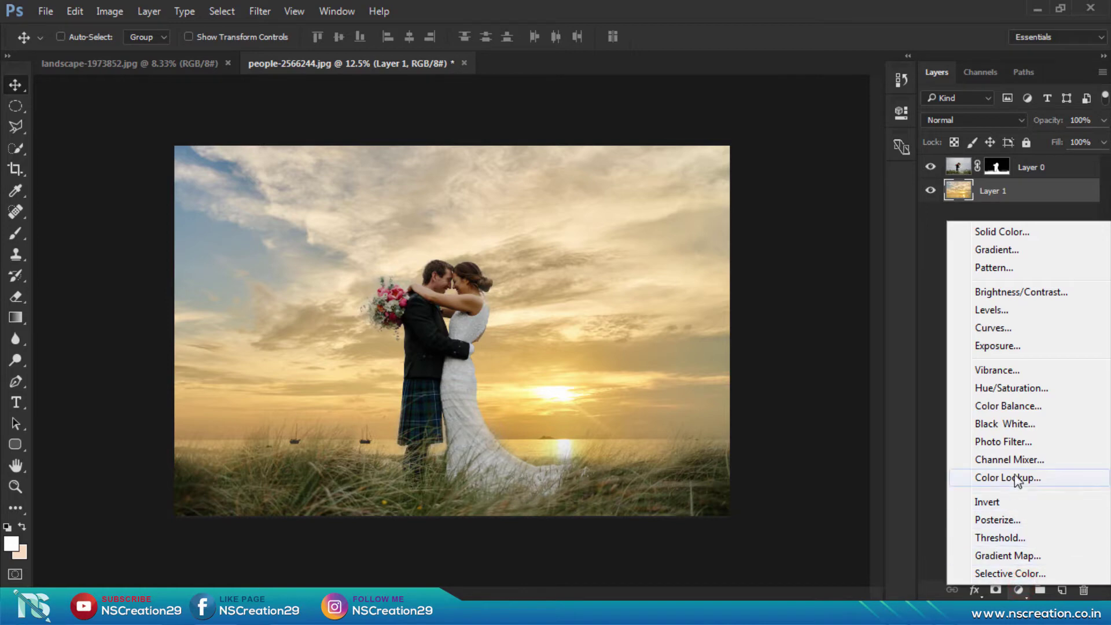
{"action": "left_click", "coordinate": [1013, 347]}
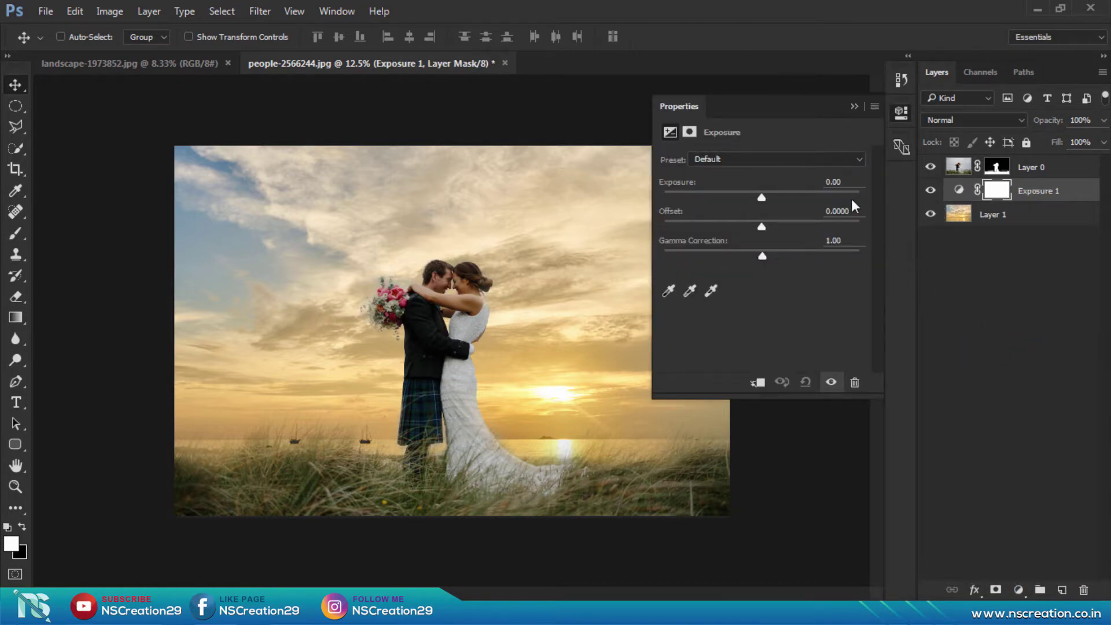
{"action": "left_click_drag", "start_coordinate": [762, 199], "coordinate": [739, 198]}
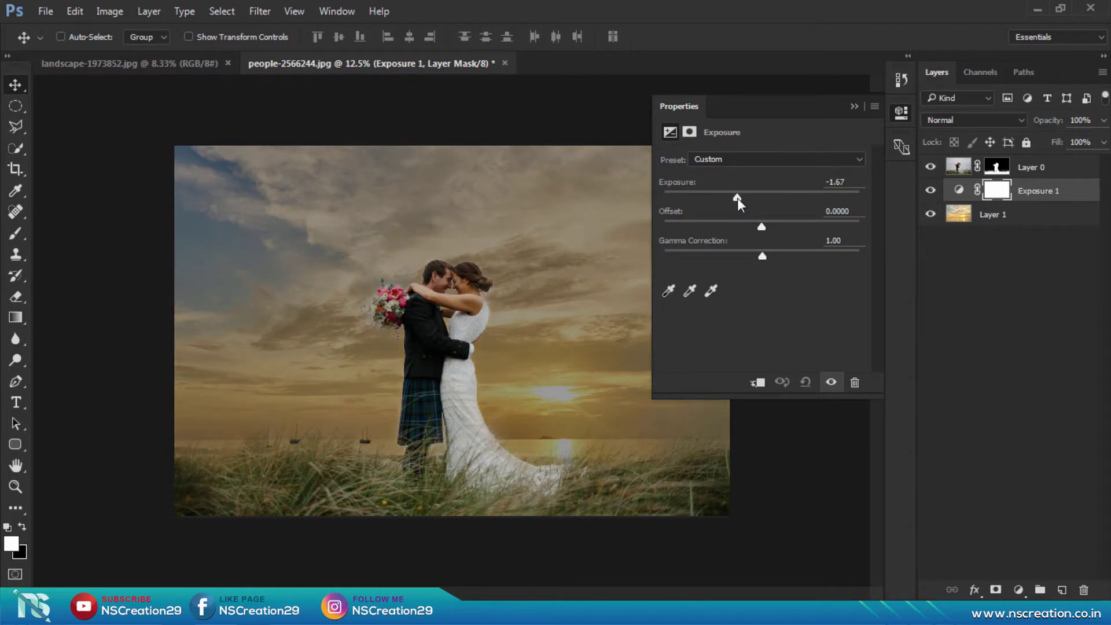
{"action": "left_click_drag", "start_coordinate": [737, 198], "coordinate": [733, 198]}
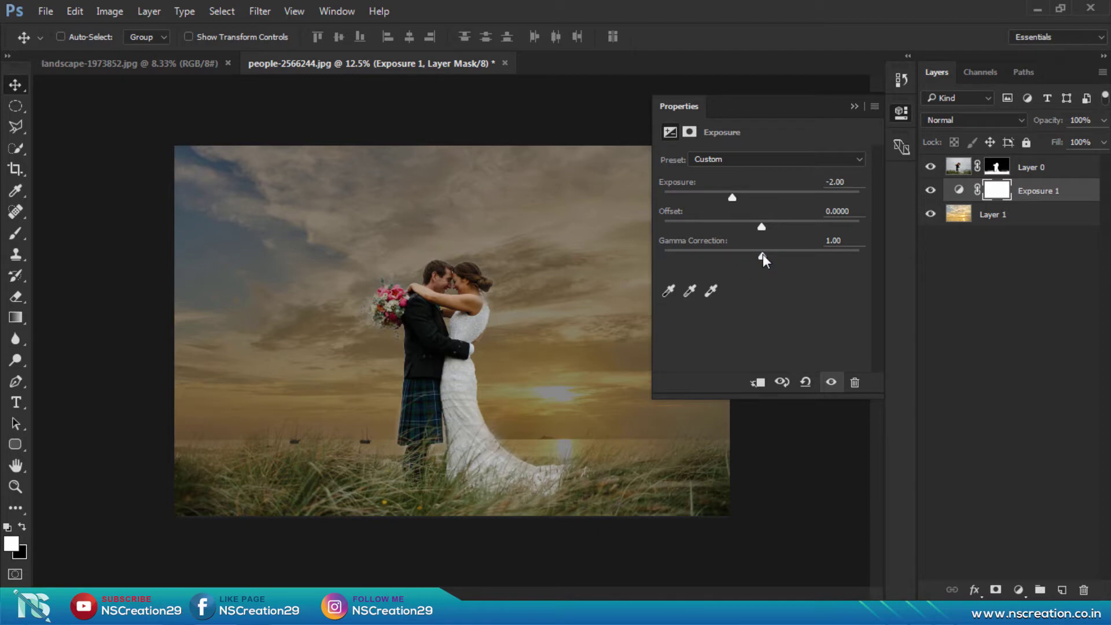
{"action": "left_click", "coordinate": [854, 107]}
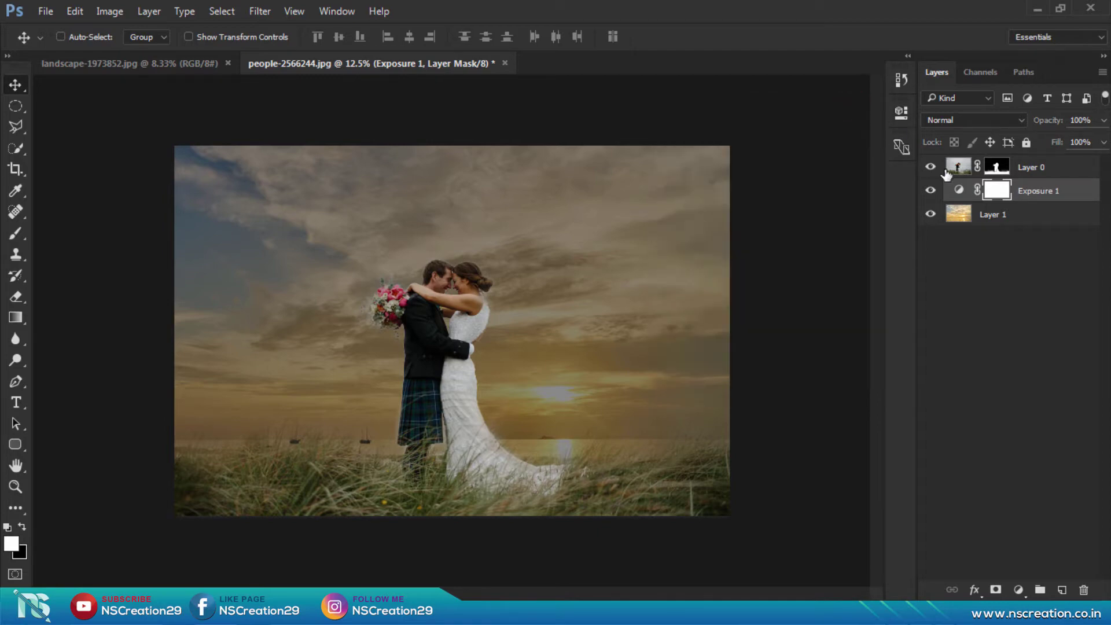
{"action": "left_click", "coordinate": [938, 192]}
{"action": "left_click", "coordinate": [958, 191]}
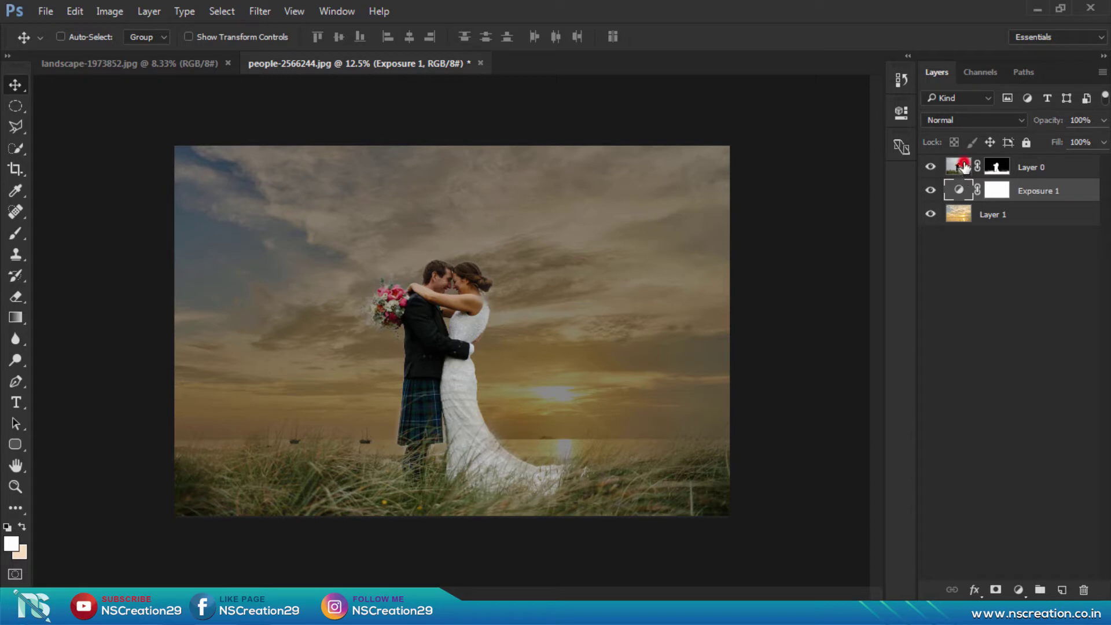
{"action": "left_click", "coordinate": [960, 164]}
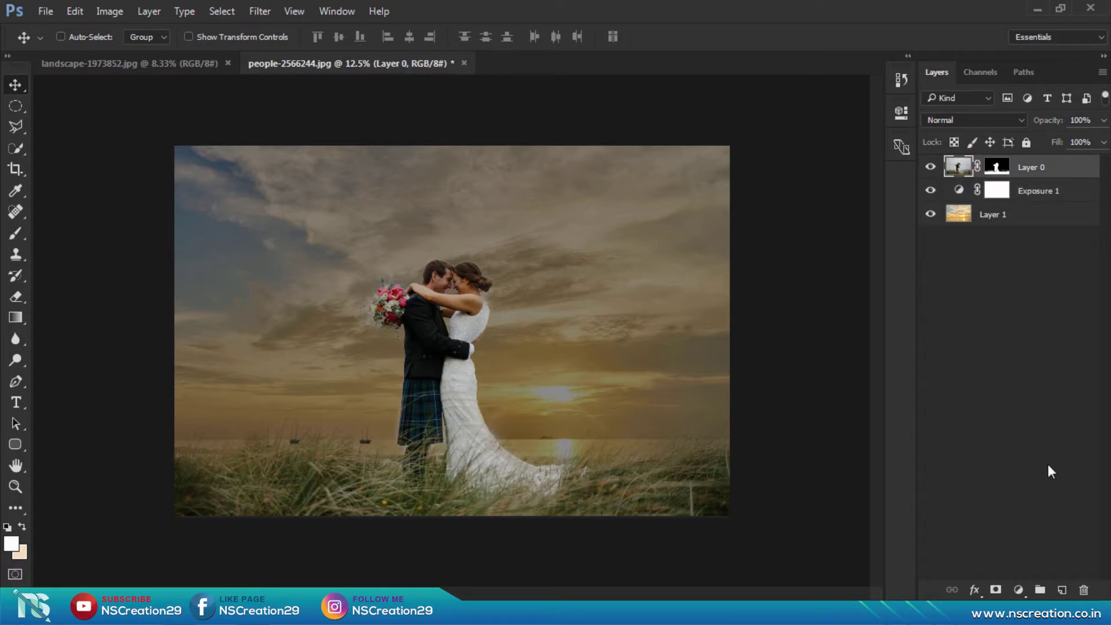
Add a Color Balance layer clipped to the couple and fine-tune its midtone sliders.
{"action": "left_click", "coordinate": [1021, 590]}
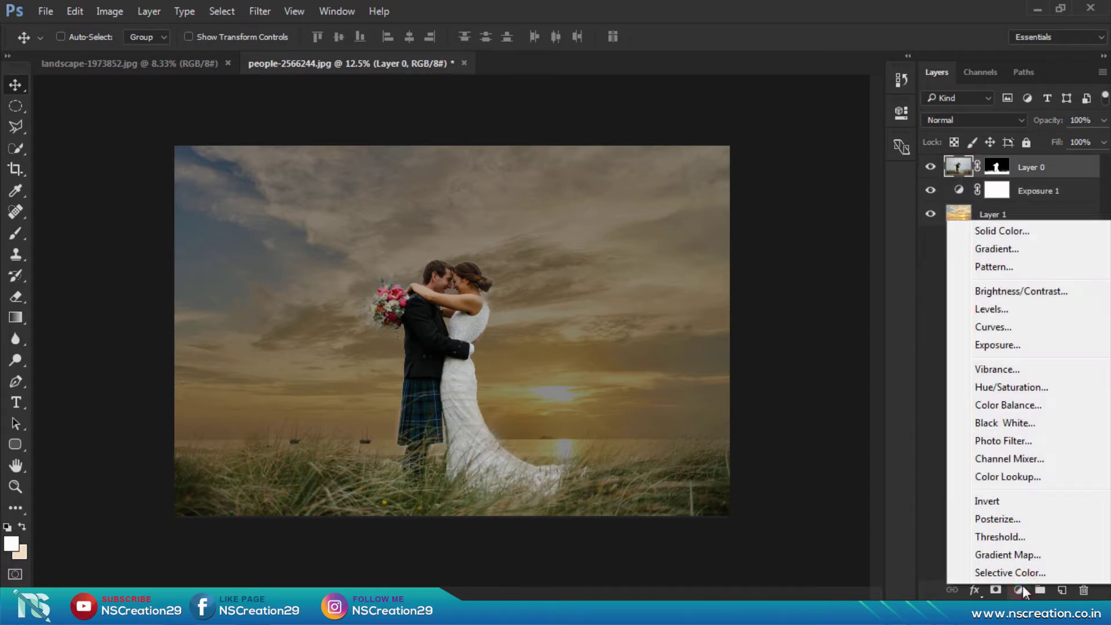
{"action": "left_click", "coordinate": [1007, 406]}
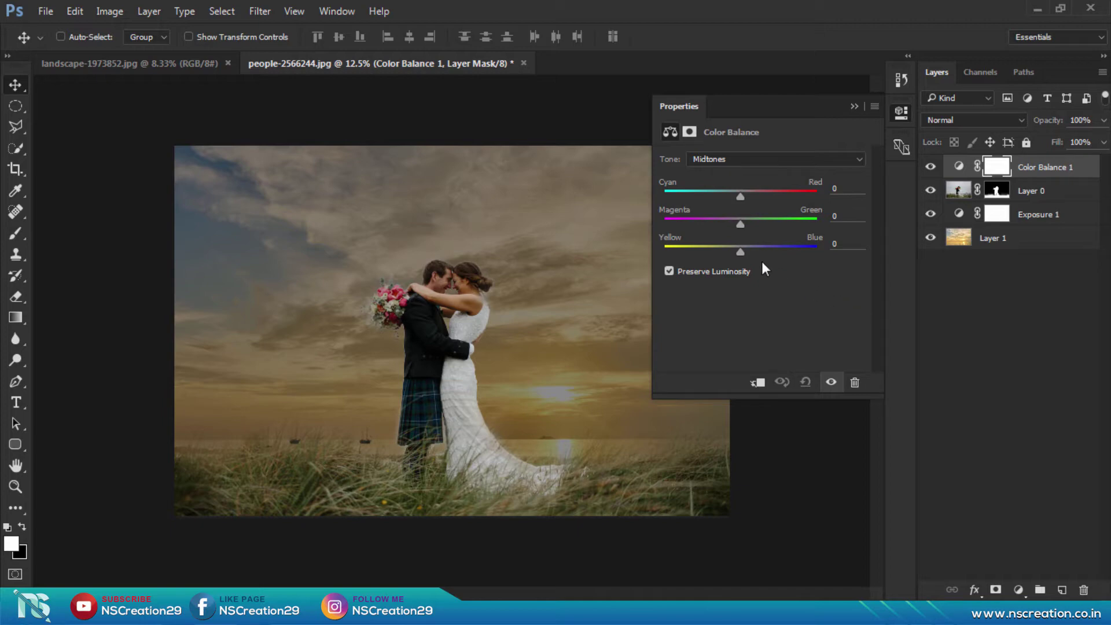
{"action": "left_click", "coordinate": [728, 218]}
{"action": "left_click", "coordinate": [756, 382]}
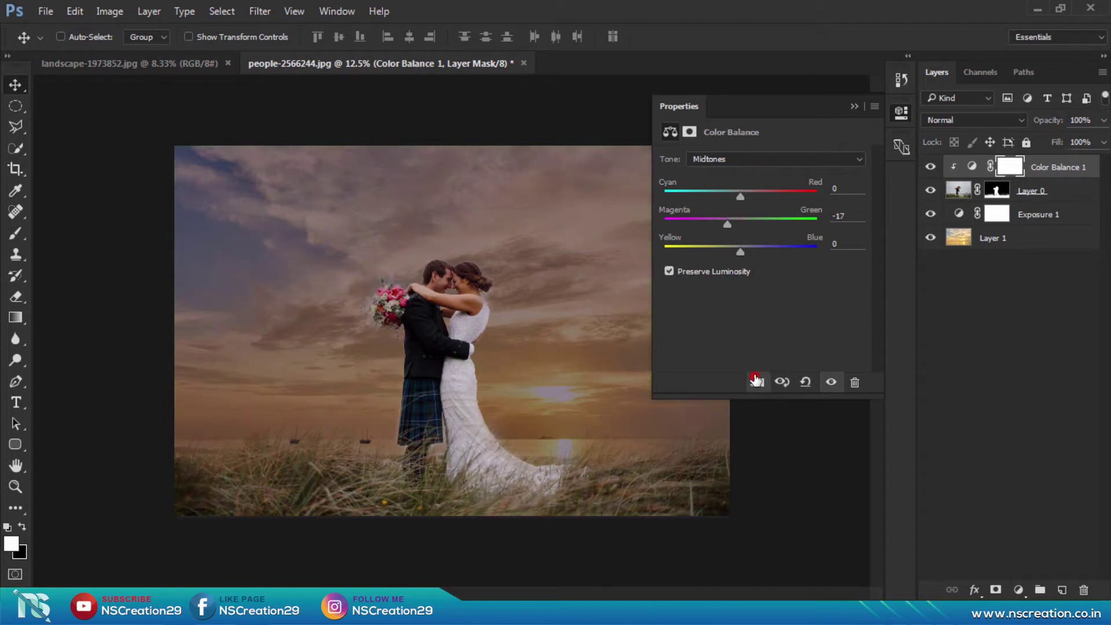
{"action": "left_click", "coordinate": [731, 249]}
{"action": "left_click", "coordinate": [746, 196]}
{"action": "left_click", "coordinate": [739, 195]}
{"action": "left_click", "coordinate": [748, 253]}
{"action": "left_click", "coordinate": [743, 194]}
{"action": "left_click", "coordinate": [740, 248]}
{"action": "left_click", "coordinate": [853, 107]}
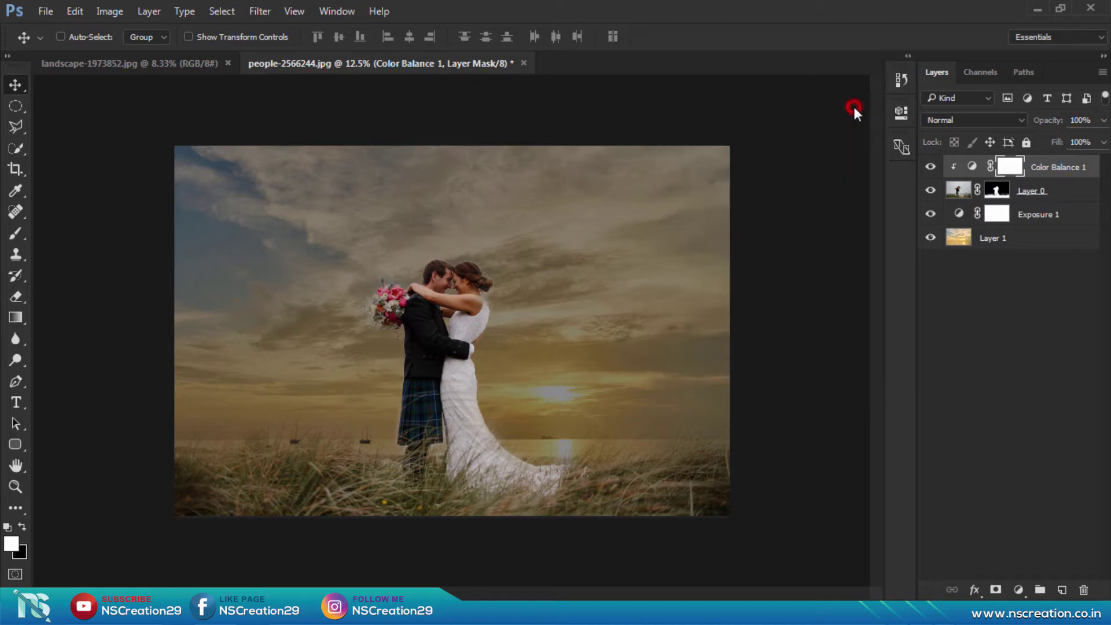
{"action": "left_click", "coordinate": [679, 315]}
Reduce the Exposure 1 layer's opacity to 73%.
{"action": "left_click", "coordinate": [1019, 215]}
{"action": "left_click_drag", "start_coordinate": [1040, 121], "coordinate": [1017, 124]}
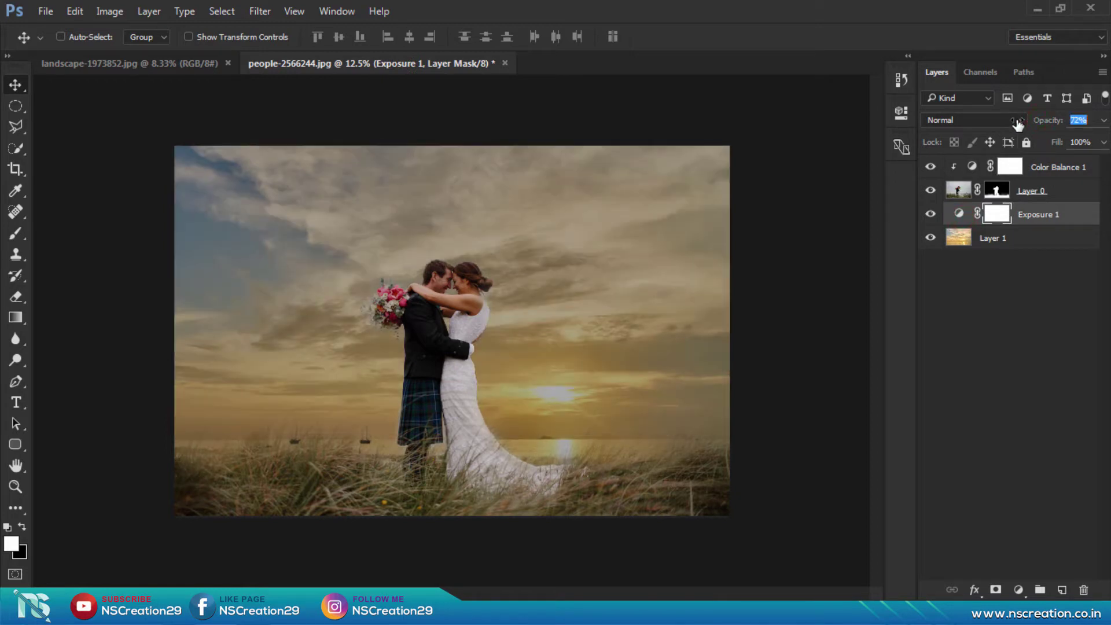
{"action": "left_click_drag", "start_coordinate": [1017, 124], "coordinate": [1019, 125]}
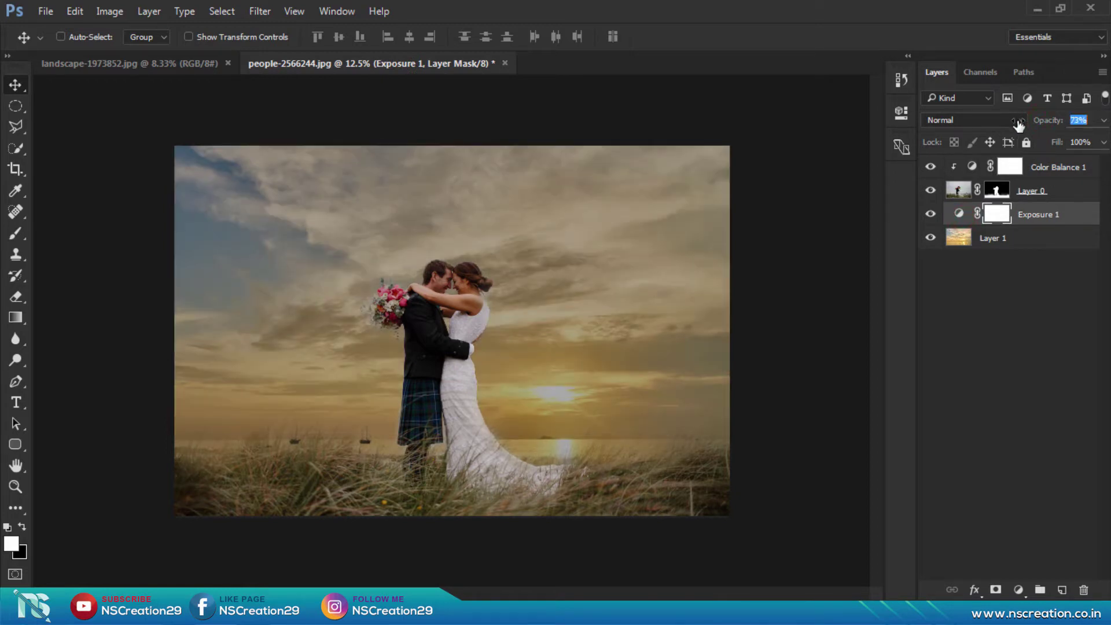
{"action": "left_click", "coordinate": [964, 190]}
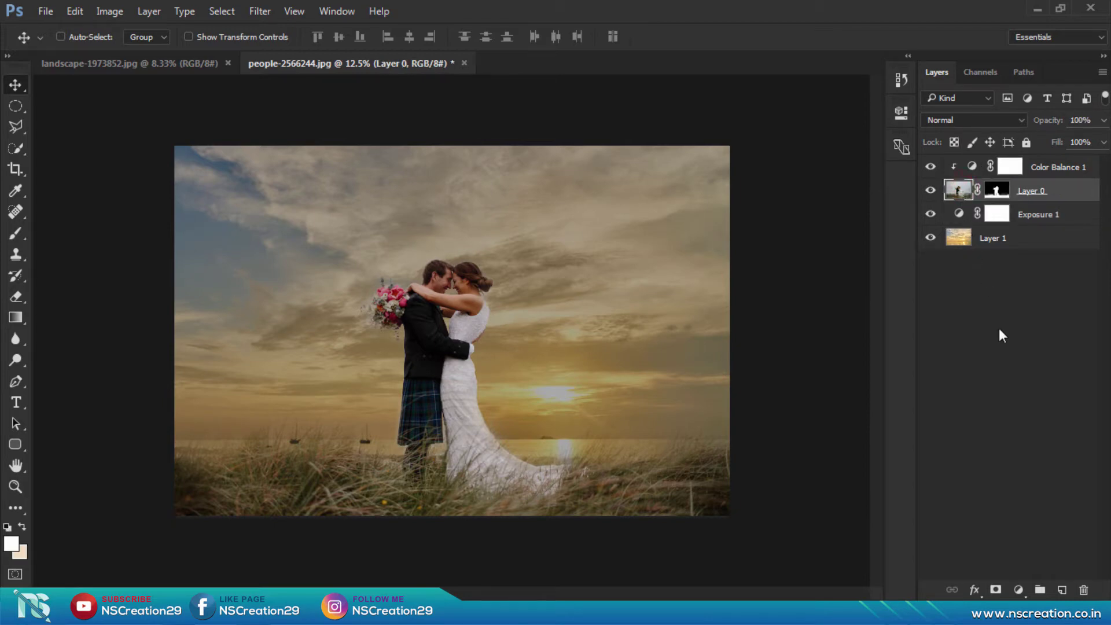
Create a clipped Layer 2 filled with 50% Gray and blended as Overlay.
{"action": "left_click", "coordinate": [1062, 589]}
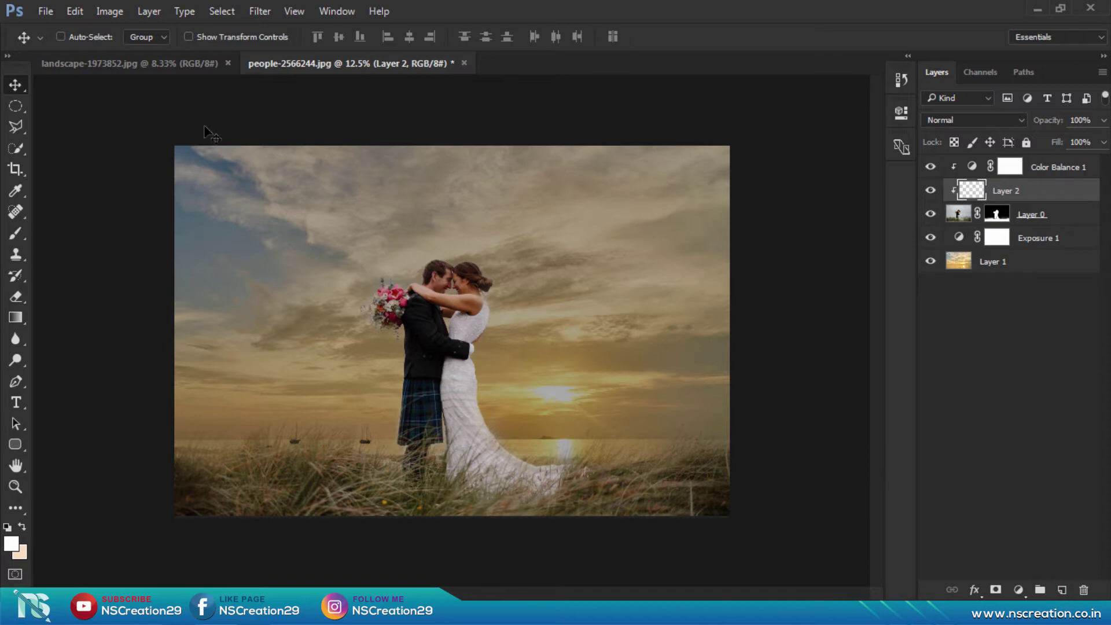
{"action": "left_click", "coordinate": [76, 11]}
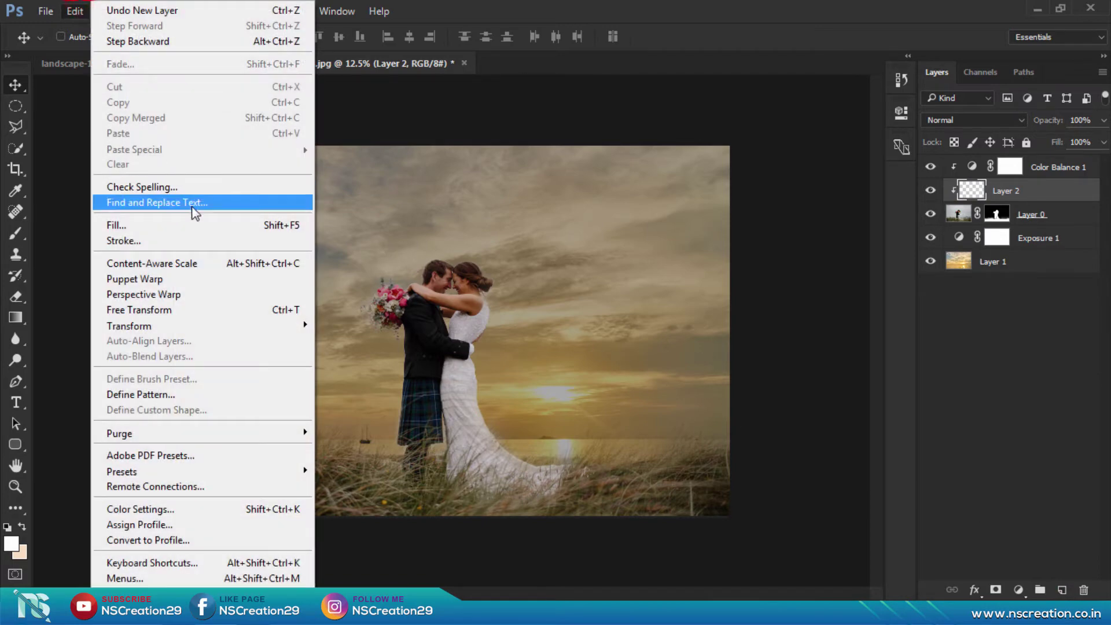
{"action": "left_click", "coordinate": [199, 225]}
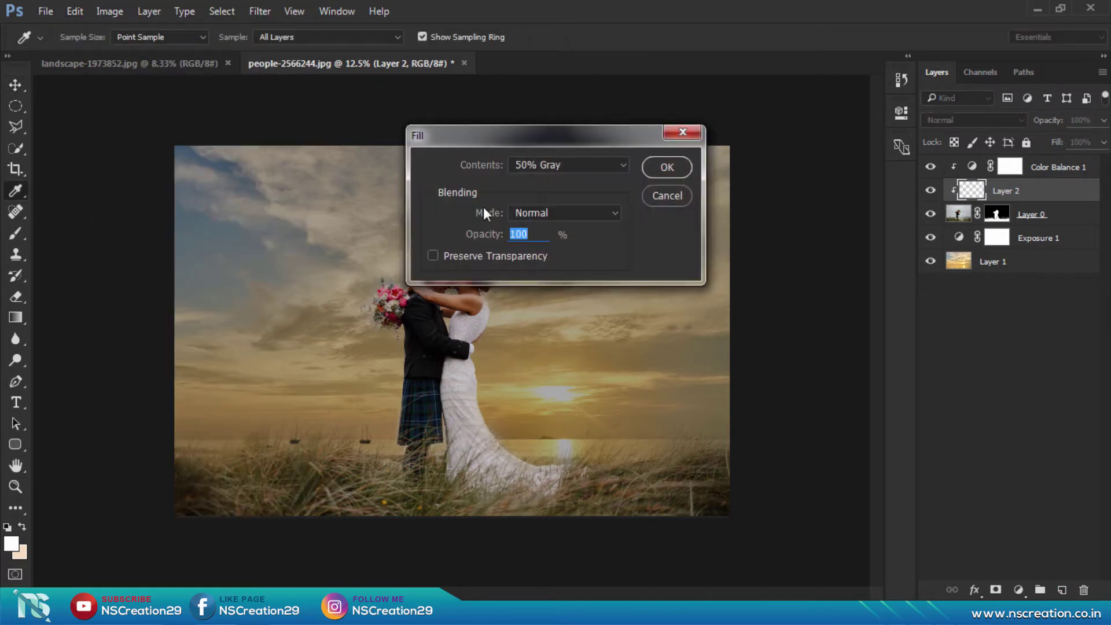
{"action": "left_click", "coordinate": [543, 168]}
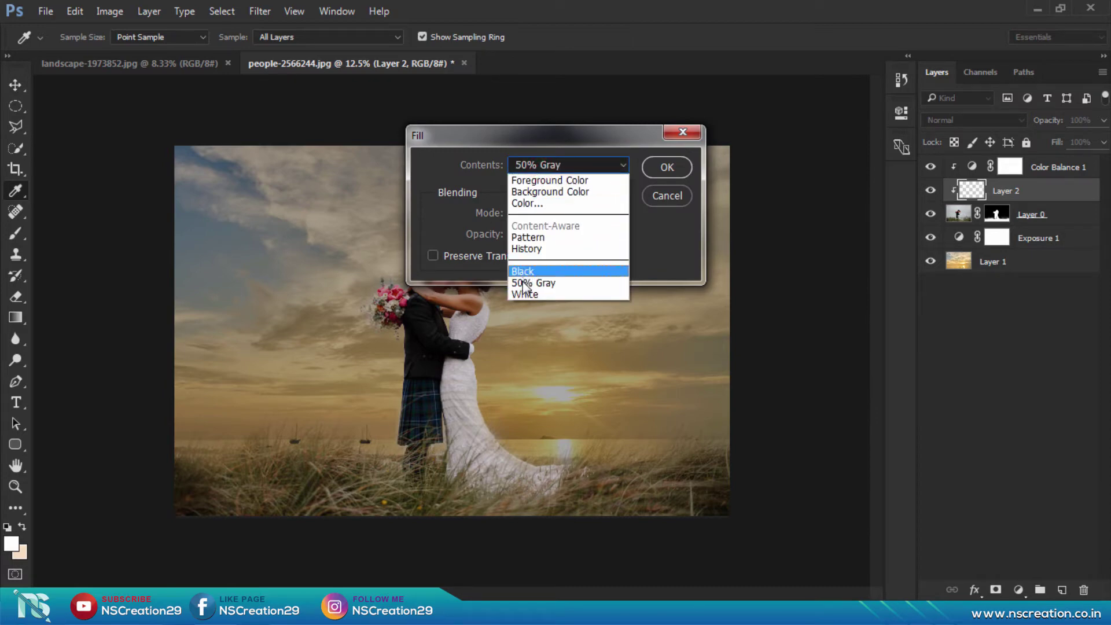
{"action": "left_click", "coordinate": [530, 284]}
{"action": "left_click", "coordinate": [654, 174]}
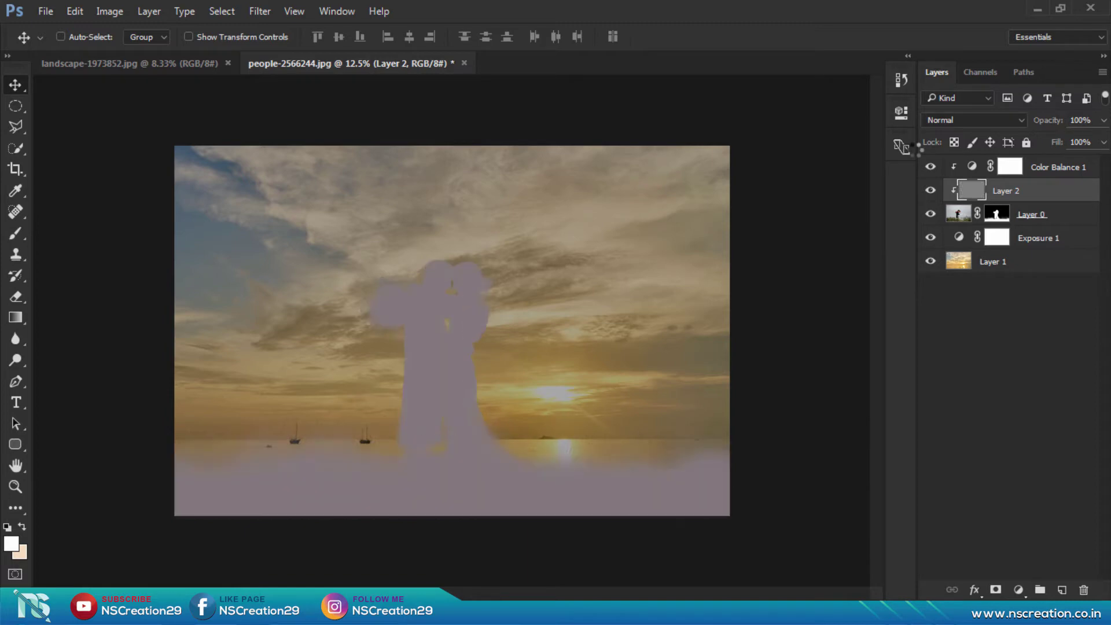
{"action": "left_click", "coordinate": [957, 125]}
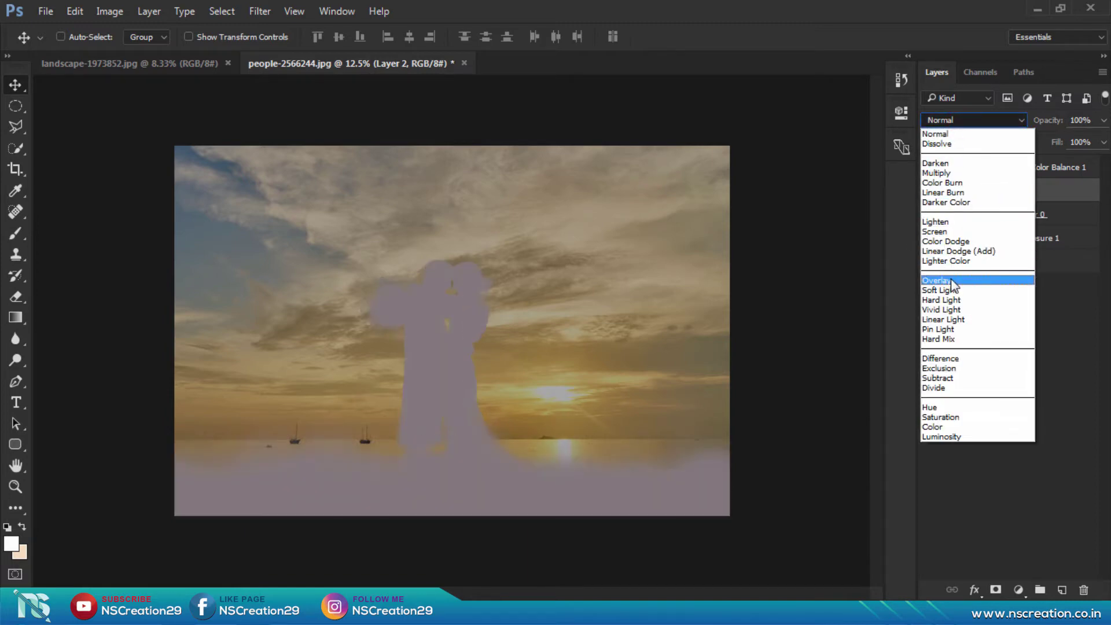
{"action": "left_click", "coordinate": [951, 278]}
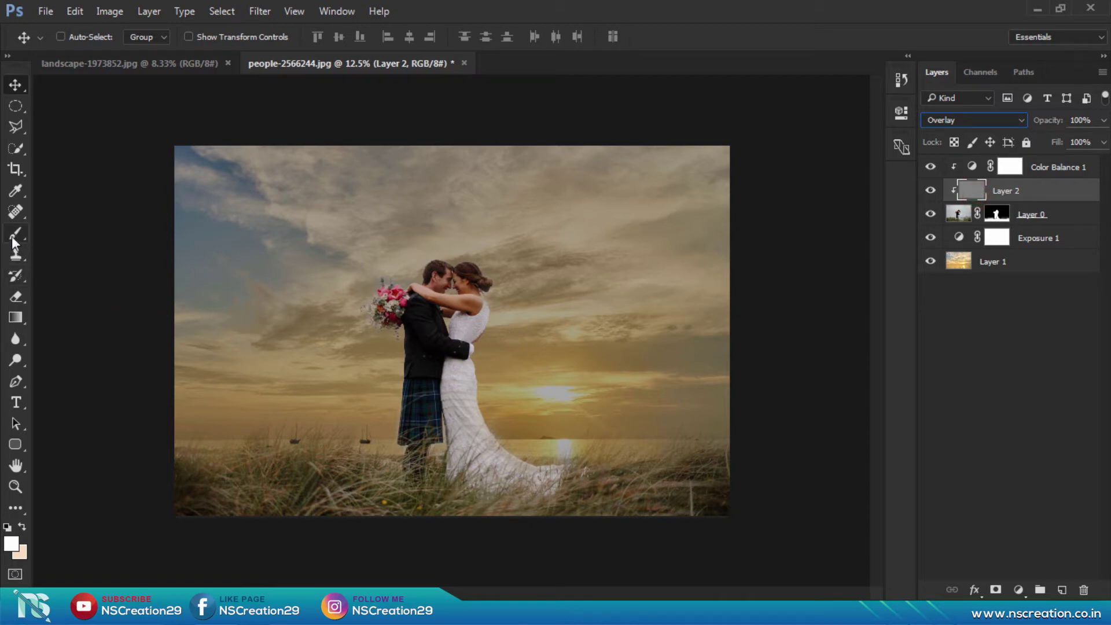
Burn the grass along the lower left, centre and right of the photo.
{"action": "left_click", "coordinate": [18, 364]}
{"action": "left_click", "coordinate": [69, 375]}
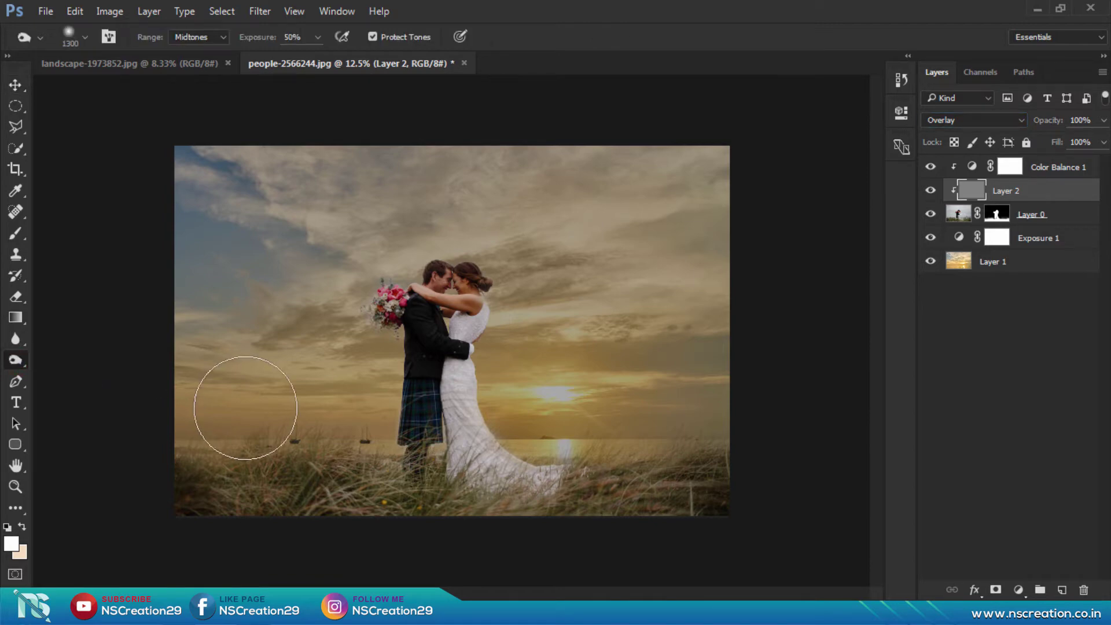
{"action": "mouse_move", "coordinate": [251, 438]}
{"action": "left_mouse_down"}
{"action": "mouse_move", "coordinate": [179, 463]}
{"action": "mouse_move", "coordinate": [325, 463]}
{"action": "mouse_move", "coordinate": [255, 439]}
{"action": "mouse_move", "coordinate": [178, 478]}
{"action": "mouse_move", "coordinate": [384, 441]}
{"action": "mouse_move", "coordinate": [374, 446]}
{"action": "mouse_move", "coordinate": [383, 439]}
{"action": "mouse_move", "coordinate": [362, 273]}
{"action": "mouse_move", "coordinate": [538, 347]}
{"action": "mouse_move", "coordinate": [348, 306]}
{"action": "left_mouse_up"}
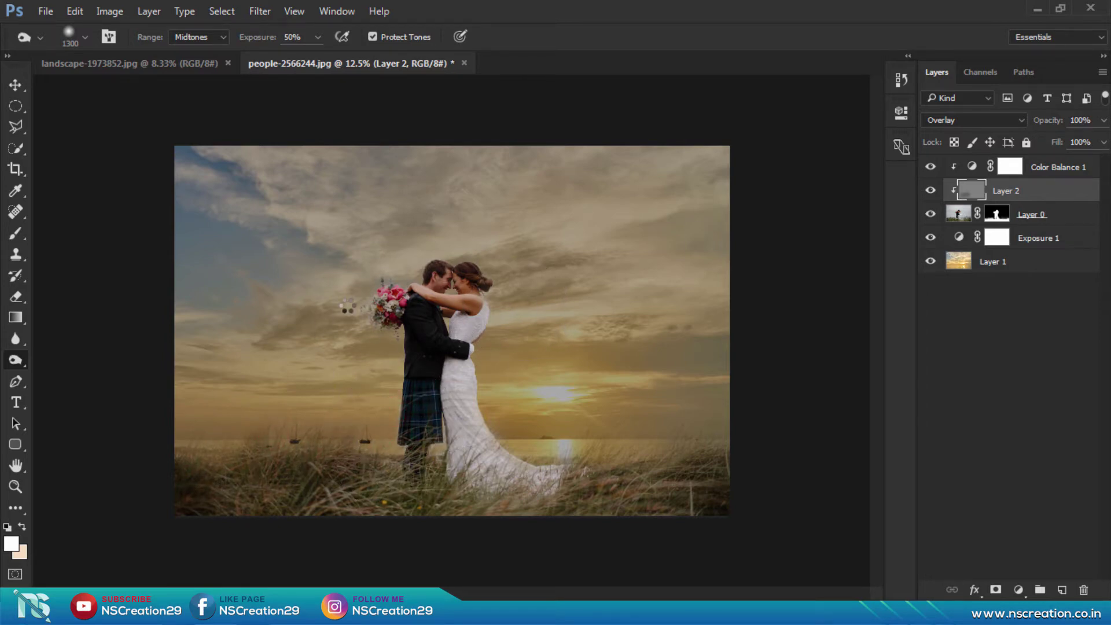
{"action": "mouse_move", "coordinate": [548, 509]}
{"action": "left_mouse_down"}
{"action": "mouse_move", "coordinate": [479, 509]}
{"action": "mouse_move", "coordinate": [508, 508]}
{"action": "mouse_move", "coordinate": [417, 478]}
{"action": "left_mouse_up"}
{"action": "mouse_move", "coordinate": [515, 478]}
{"action": "left_mouse_down"}
{"action": "mouse_move", "coordinate": [367, 479]}
{"action": "mouse_move", "coordinate": [342, 496]}
{"action": "mouse_move", "coordinate": [615, 526]}
{"action": "left_mouse_up"}
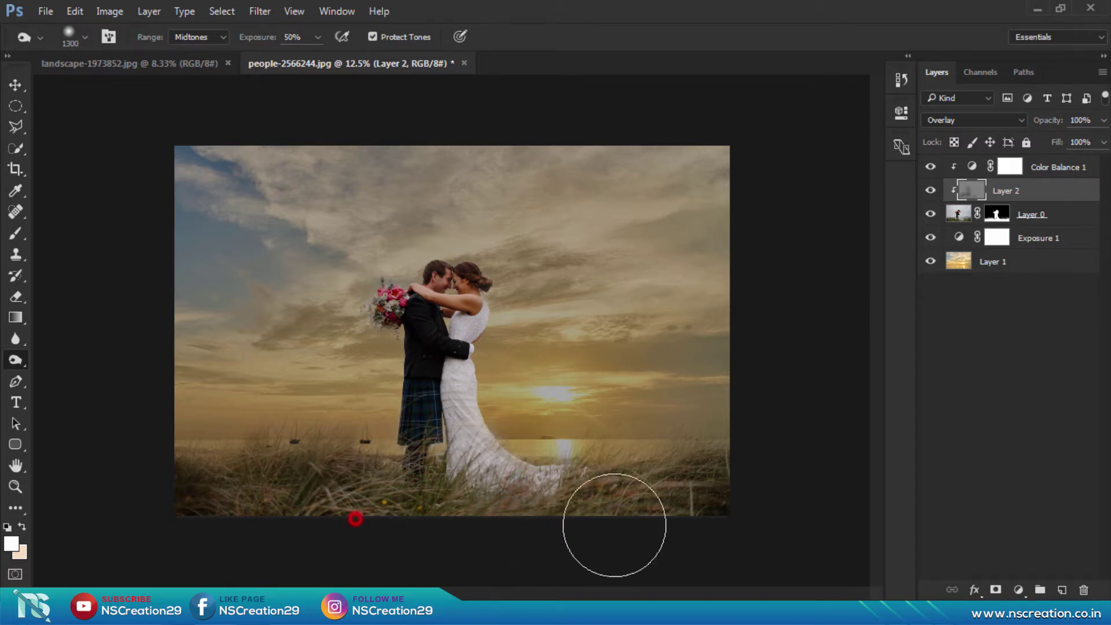
{"action": "left_click_drag", "start_coordinate": [585, 491], "coordinate": [681, 478]}
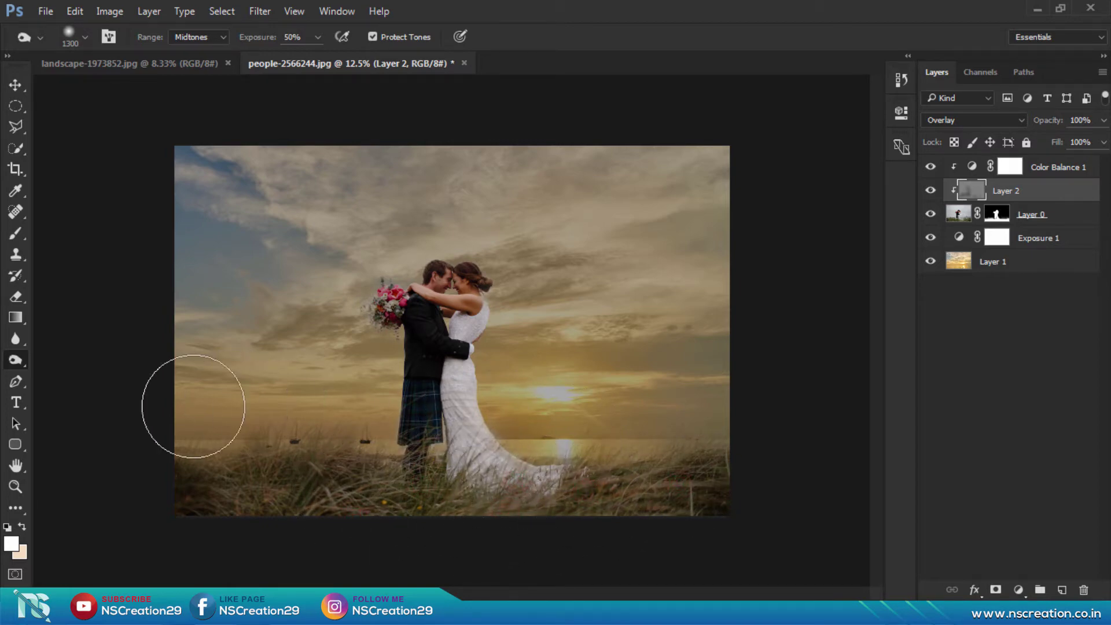
Switch to the Dodge tool, lighten the sunset area, and raise exposure to 35%.
{"action": "right_click", "coordinate": [16, 359]}
{"action": "key", "text": "b"}
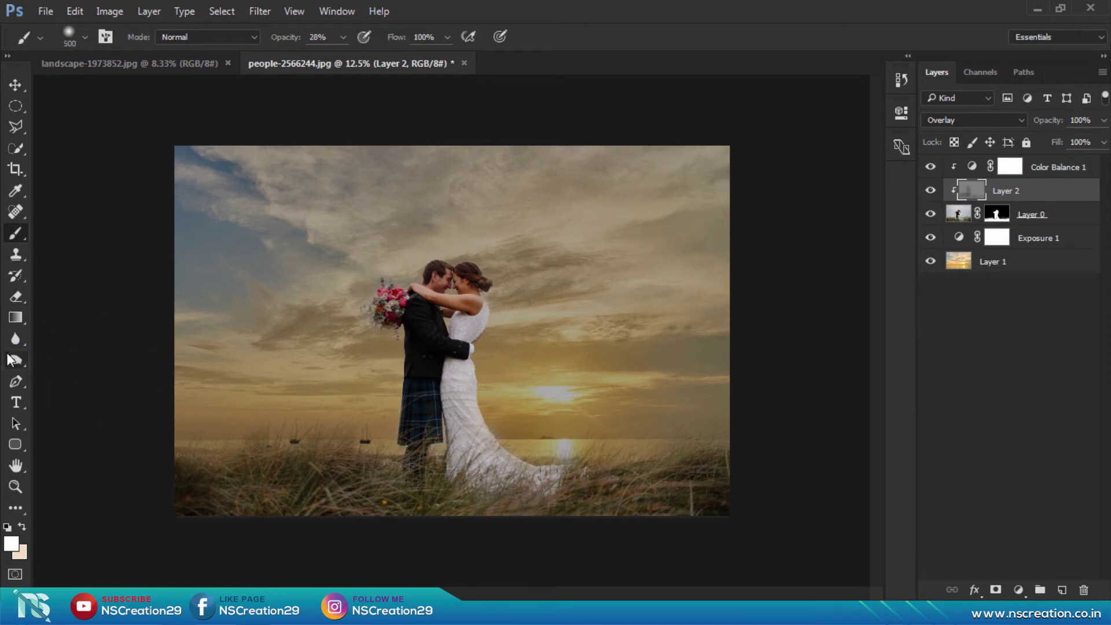
{"action": "left_click", "coordinate": [11, 359]}
{"action": "mouse_move", "coordinate": [484, 370]}
{"action": "left_mouse_down"}
{"action": "mouse_move", "coordinate": [599, 456]}
{"action": "mouse_move", "coordinate": [633, 459]}
{"action": "left_mouse_up"}
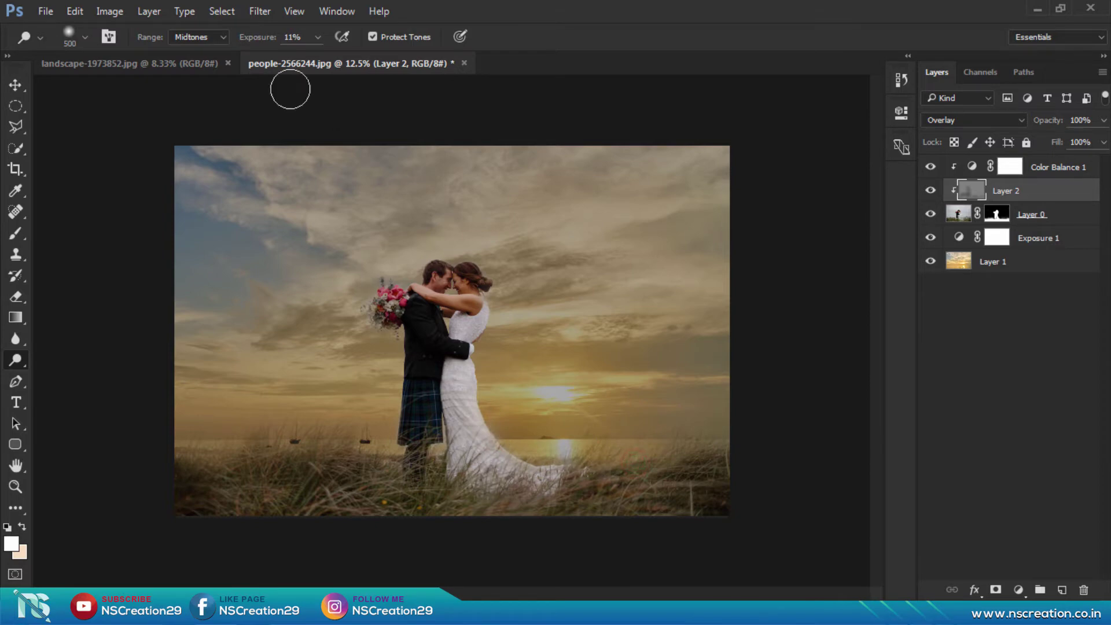
{"action": "left_click_drag", "start_coordinate": [257, 37], "coordinate": [297, 37]}
Dodge the bride's hair, dress, kilt and bouquet to brighten them.
{"action": "left_click", "coordinate": [486, 276]}
{"action": "mouse_move", "coordinate": [474, 365]}
{"action": "left_mouse_down"}
{"action": "mouse_move", "coordinate": [490, 446]}
{"action": "mouse_move", "coordinate": [565, 466]}
{"action": "mouse_move", "coordinate": [658, 446]}
{"action": "left_mouse_up"}
{"action": "left_click", "coordinate": [477, 268]}
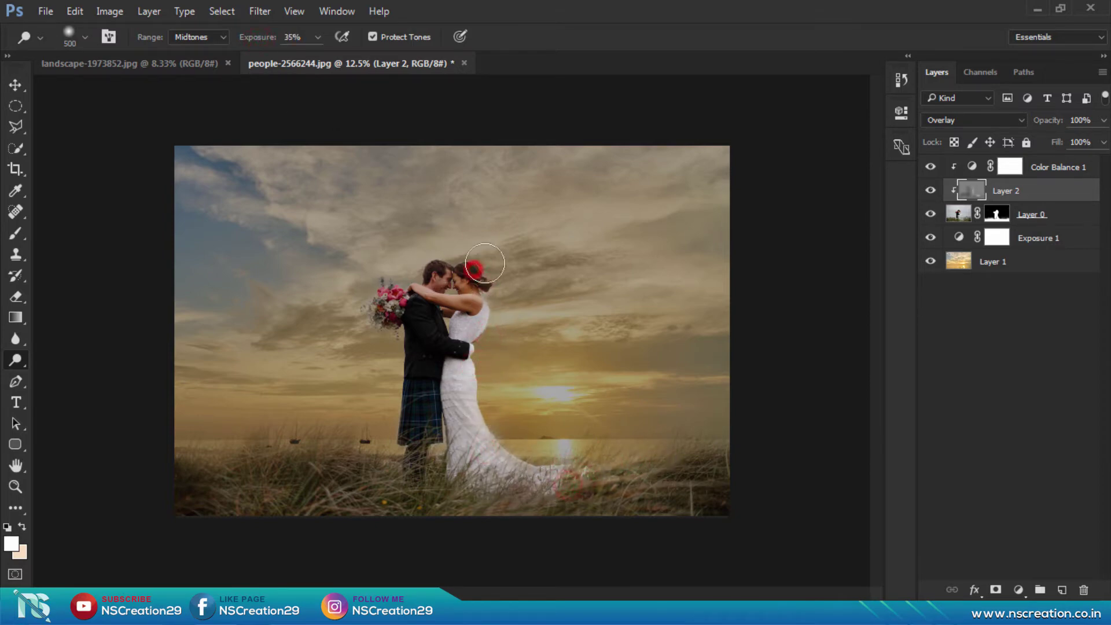
{"action": "left_click", "coordinate": [489, 311]}
{"action": "left_click", "coordinate": [469, 389]}
{"action": "left_click", "coordinate": [435, 447]}
{"action": "left_click", "coordinate": [517, 475]}
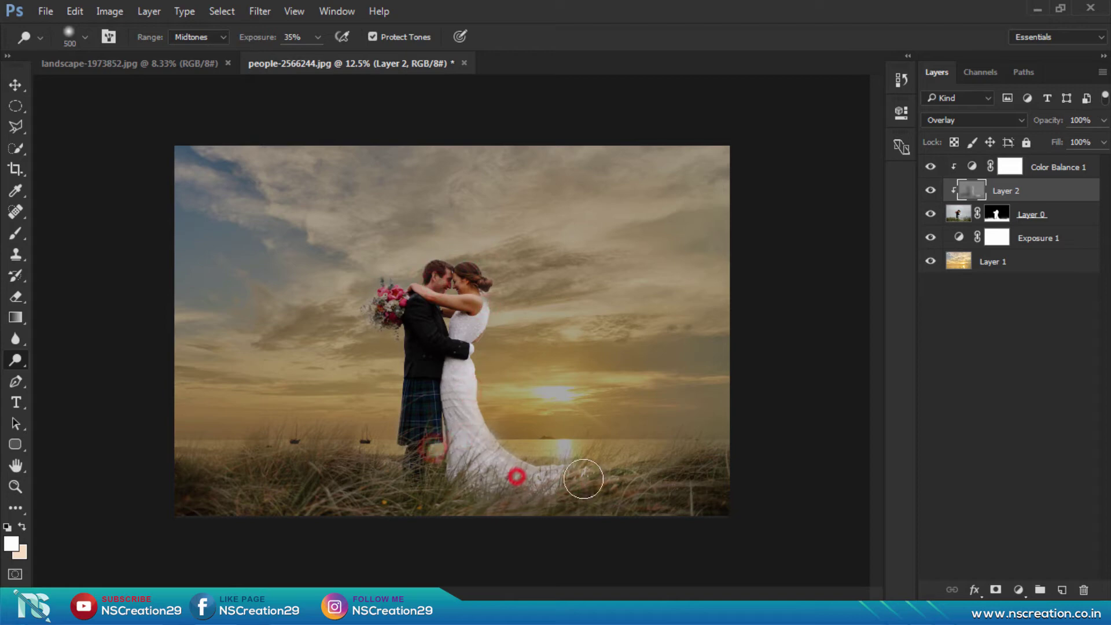
{"action": "left_click", "coordinate": [581, 476]}
{"action": "left_click", "coordinate": [655, 463]}
{"action": "left_click", "coordinate": [524, 487]}
Burn a small spot on the couple with the Burn tool.
{"action": "left_click", "coordinate": [387, 289]}
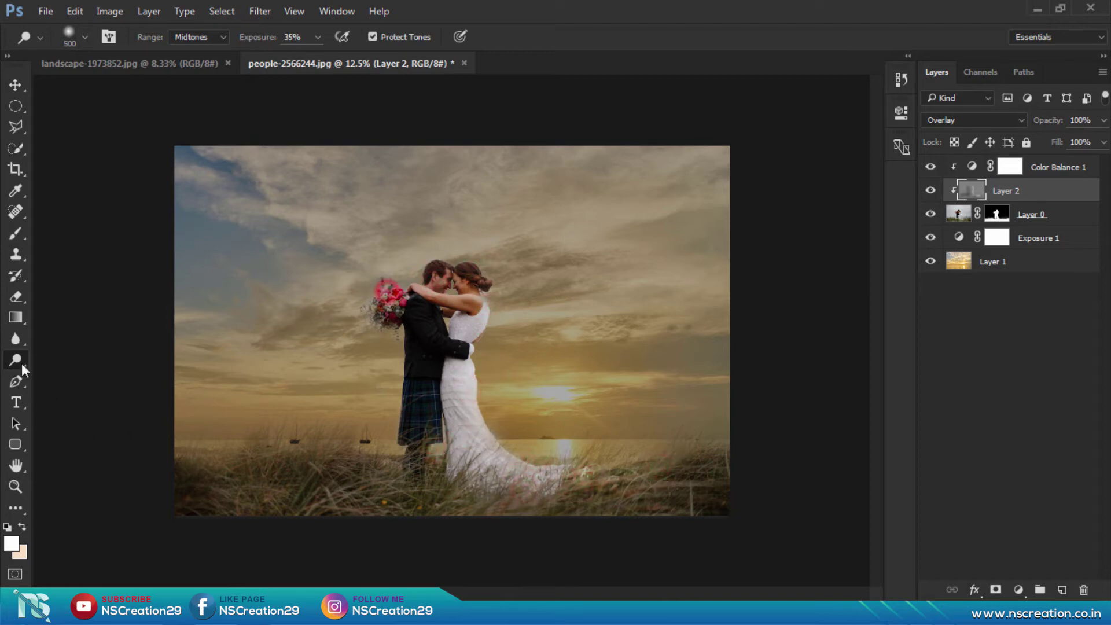
{"action": "right_click", "coordinate": [23, 370]}
{"action": "left_click", "coordinate": [59, 377]}
{"action": "left_click", "coordinate": [434, 273]}
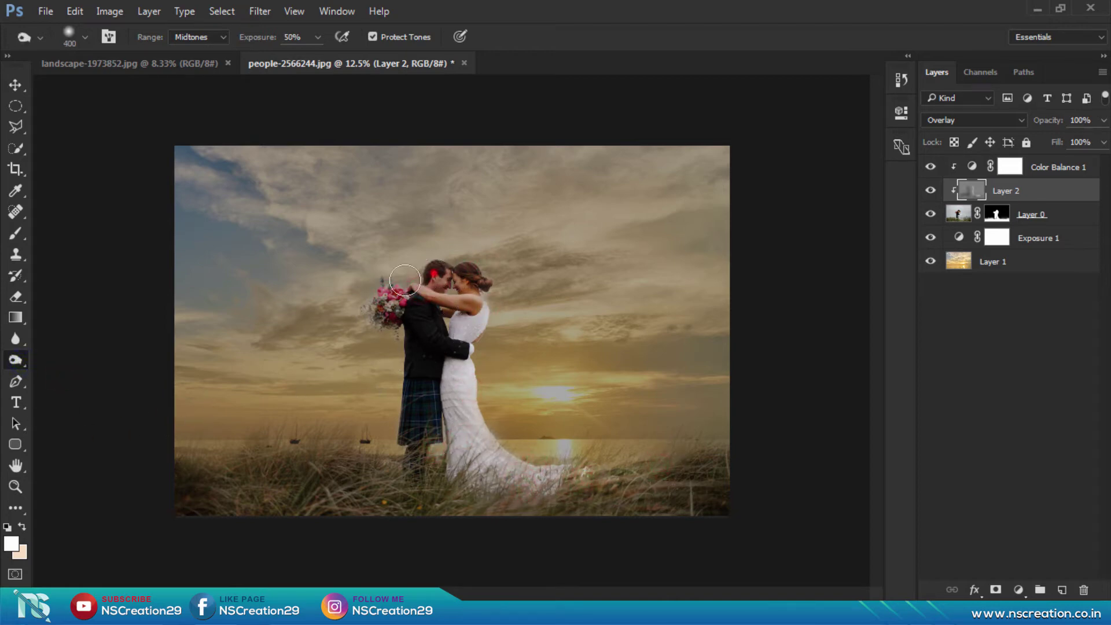
{"action": "left_click", "coordinate": [459, 313]}
{"action": "key", "text": "v"}
{"action": "left_click", "coordinate": [434, 195]}
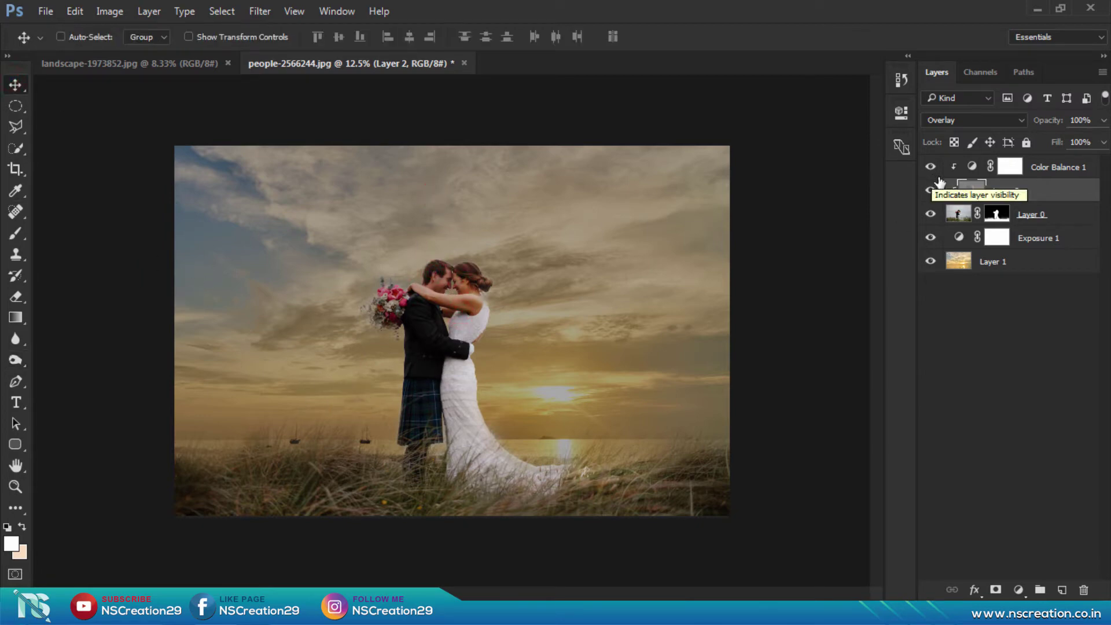
{"action": "left_click", "coordinate": [1050, 164]}
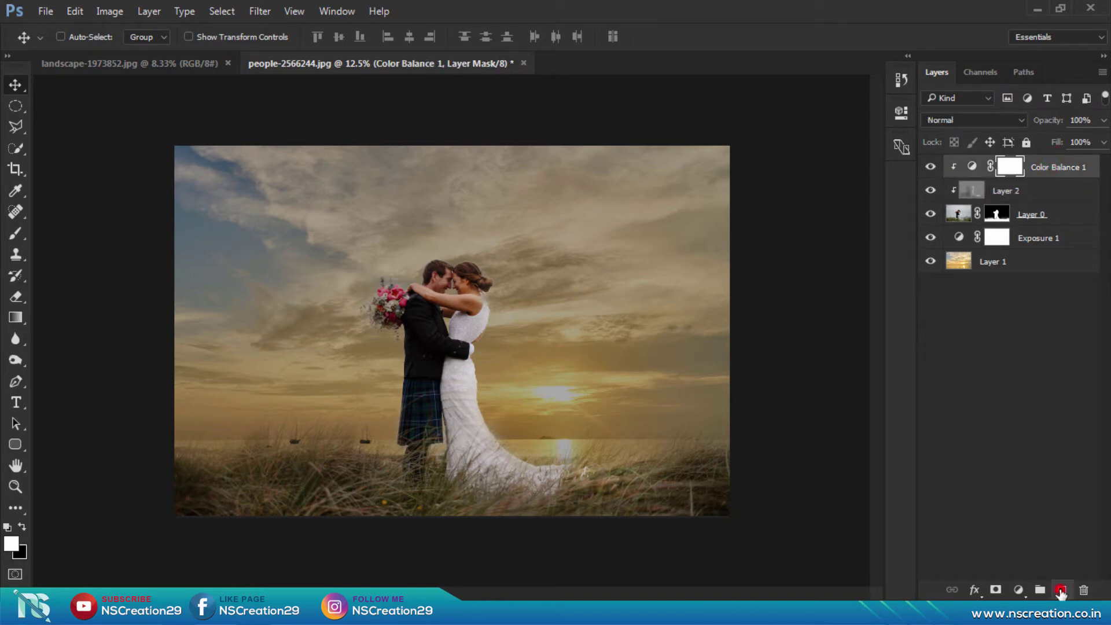
On a new Layer 3, paint a sampled yellow glow over the sun with a 1200 px brush at 100% opacity.
{"action": "left_click", "coordinate": [1062, 590]}
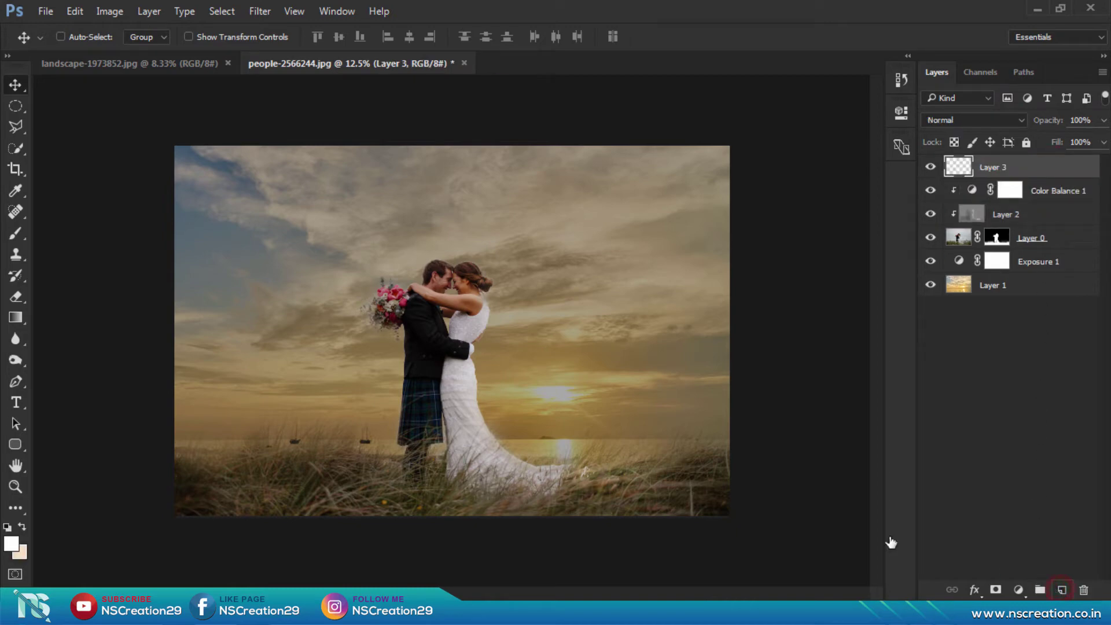
{"action": "left_click", "coordinate": [16, 234]}
{"action": "left_click", "coordinate": [568, 394], "text": "alt"}
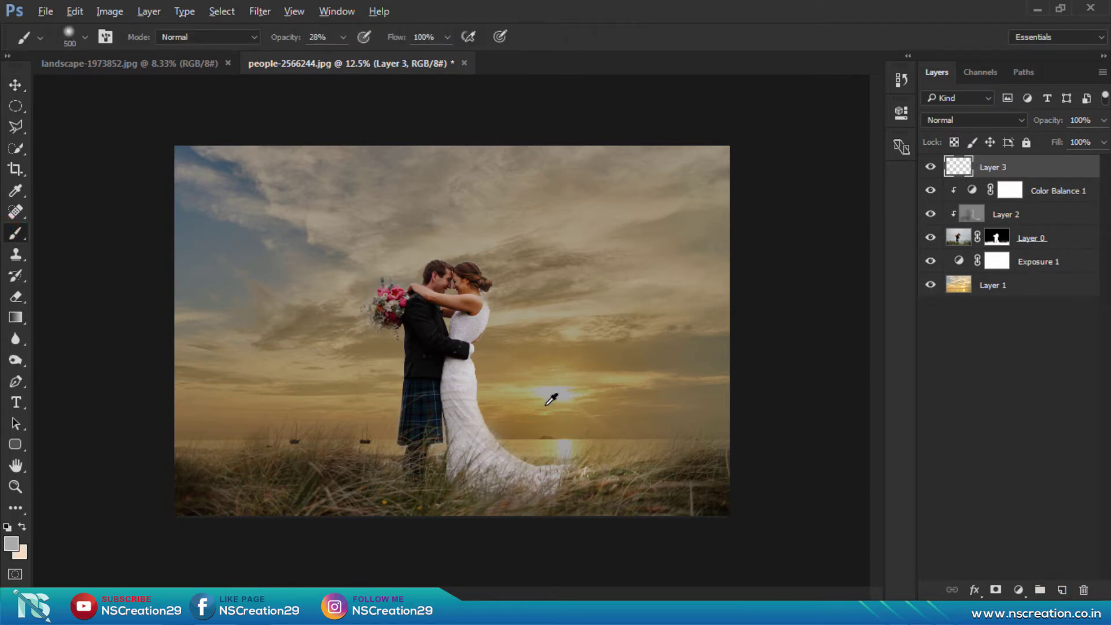
{"action": "left_click", "coordinate": [522, 404], "text": "alt"}
{"action": "key", "text": "bracketright"}
{"action": "key", "text": "bracketright"}
{"action": "key", "text": "bracketright"}
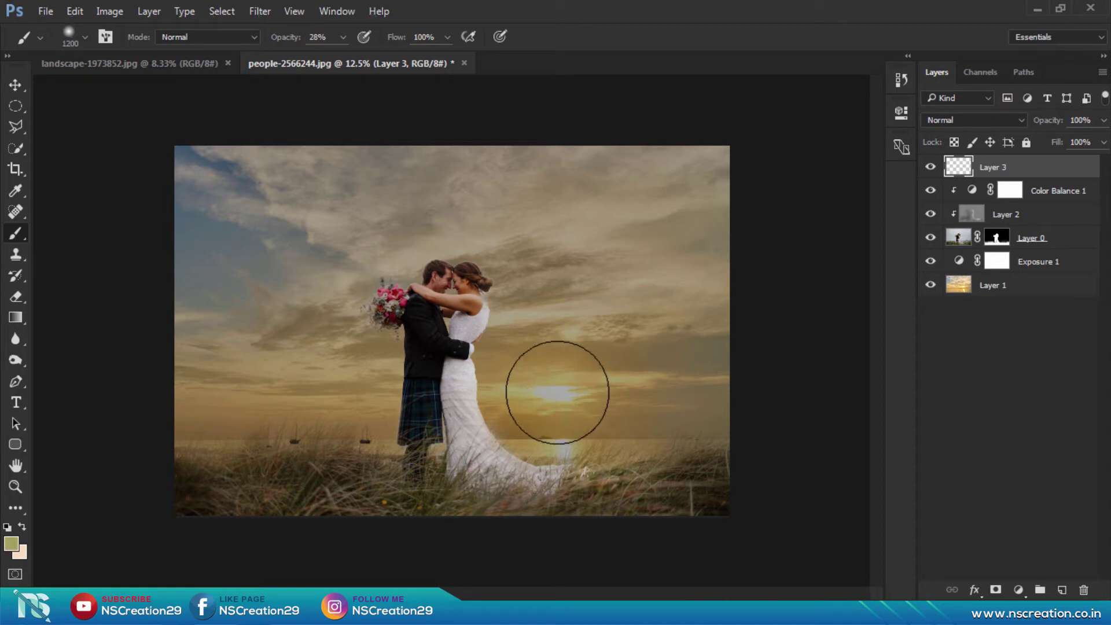
{"action": "left_click", "coordinate": [557, 392]}
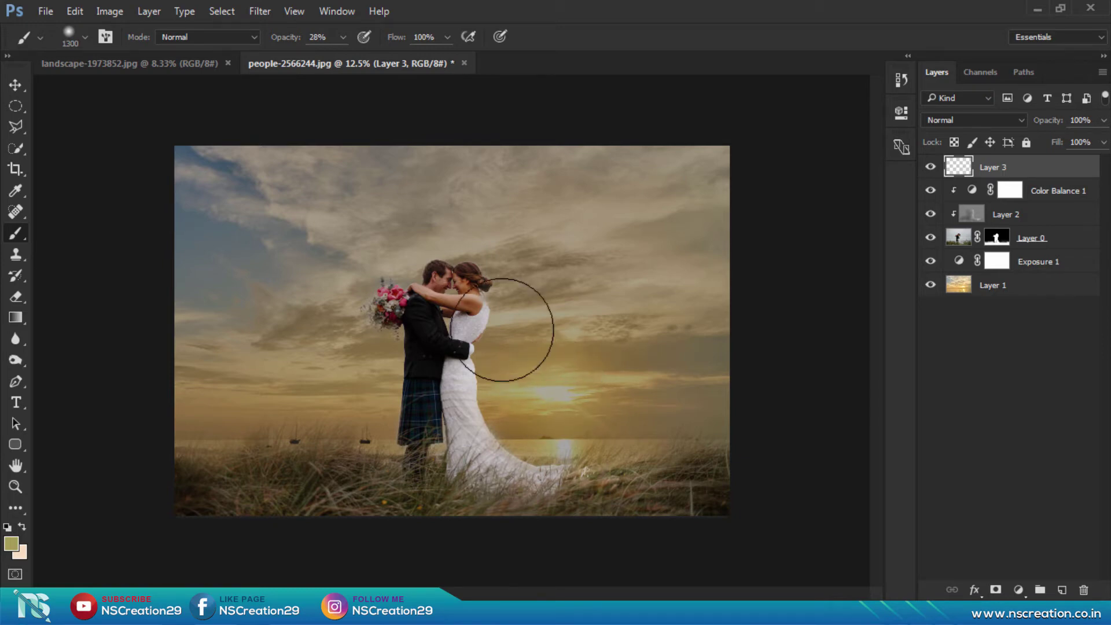
{"action": "left_click_drag", "start_coordinate": [284, 39], "coordinate": [364, 38]}
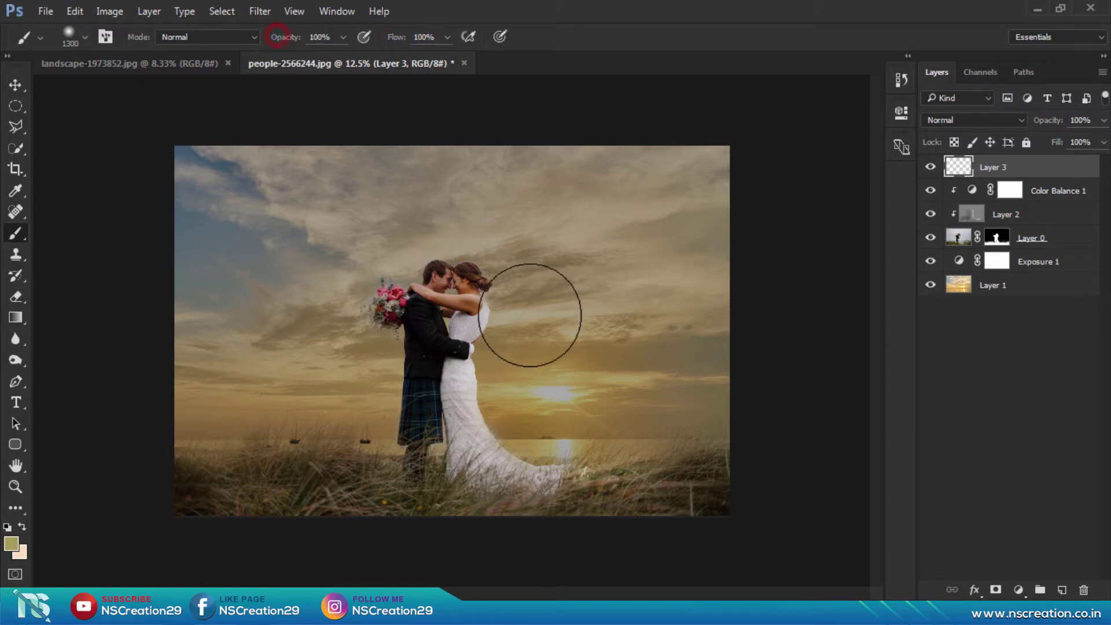
{"action": "left_click", "coordinate": [556, 401]}
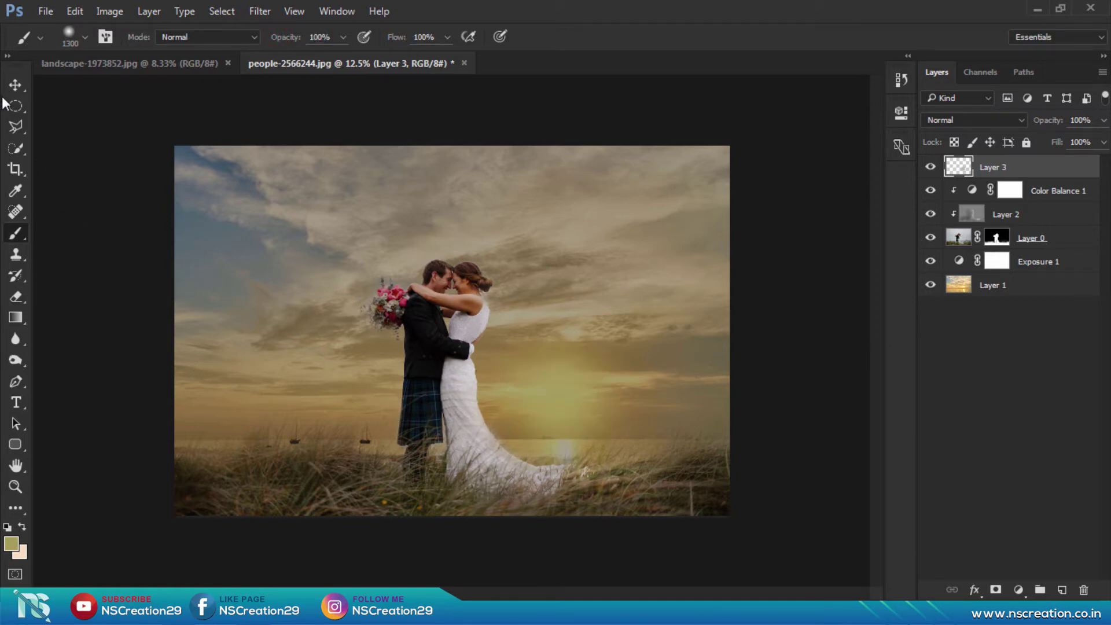
{"action": "left_click", "coordinate": [15, 85]}
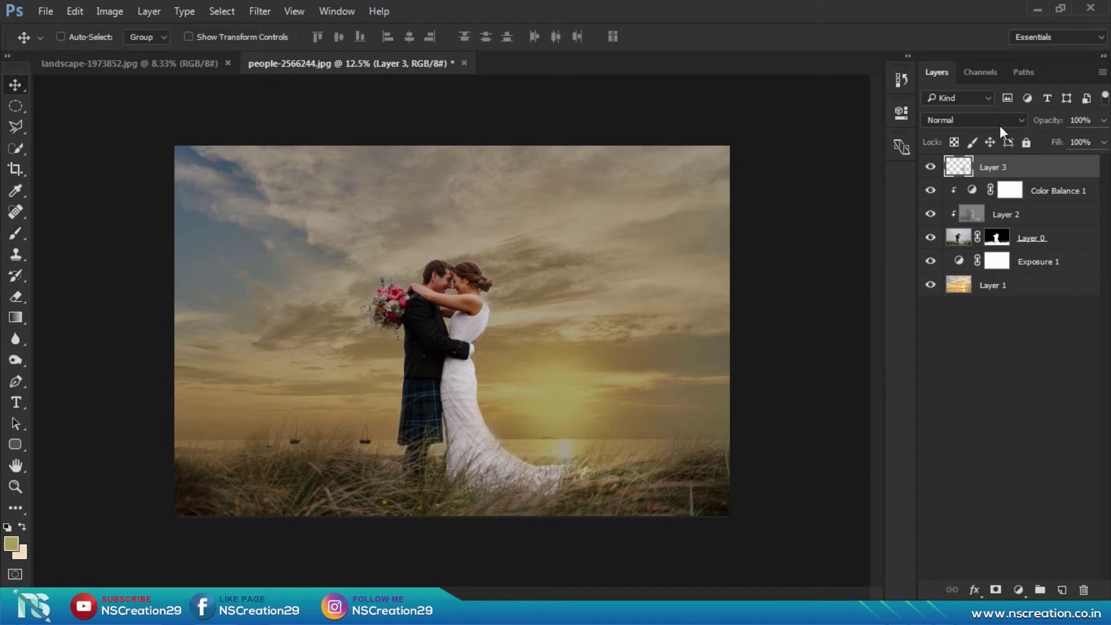
Set Layer 3 to Screen and scale the sun glow to about 178% from its centre.
{"action": "left_click", "coordinate": [1000, 121]}
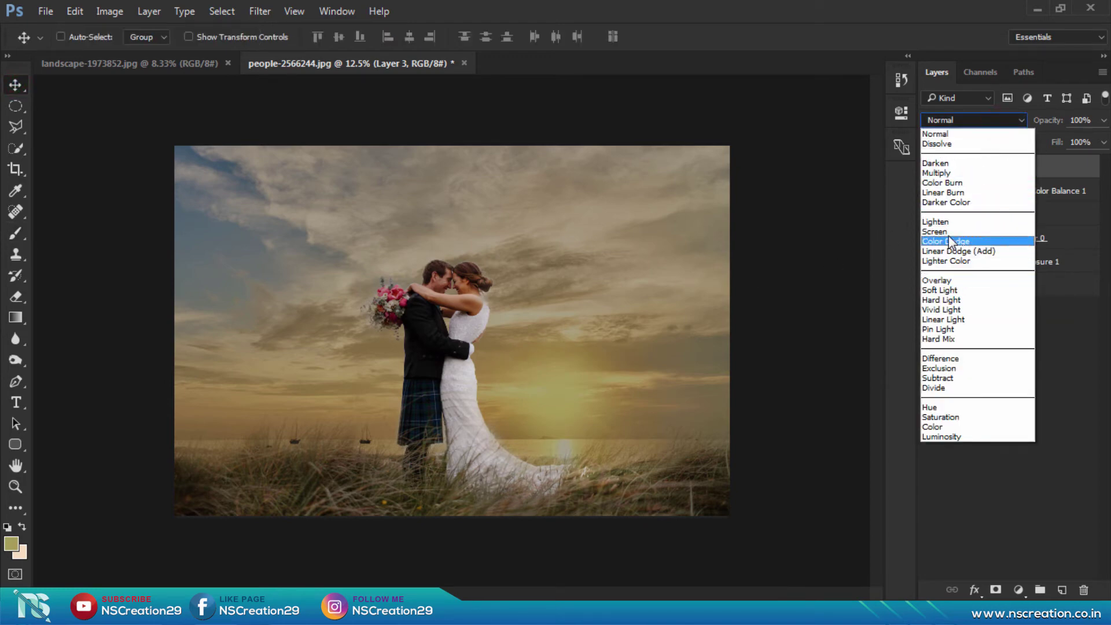
{"action": "left_click", "coordinate": [943, 232]}
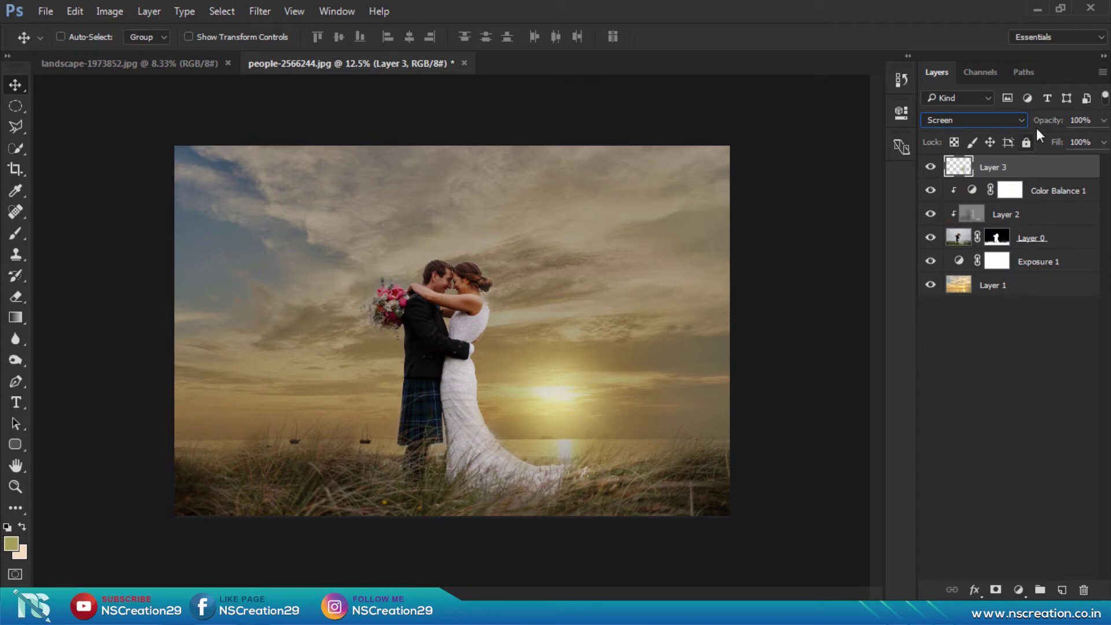
{"action": "key", "text": "ctrl"}
{"action": "key", "text": "ctrl+t"}
{"action": "left_click_drag", "start_coordinate": [664, 294], "coordinate": [777, 240]}
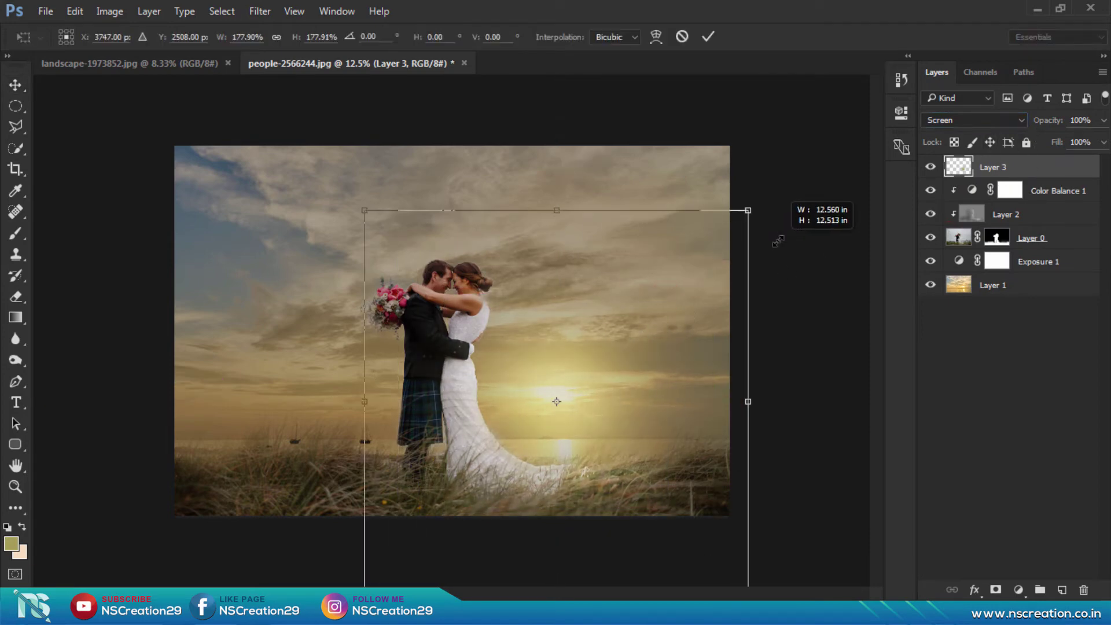
{"action": "left_click", "coordinate": [711, 36]}
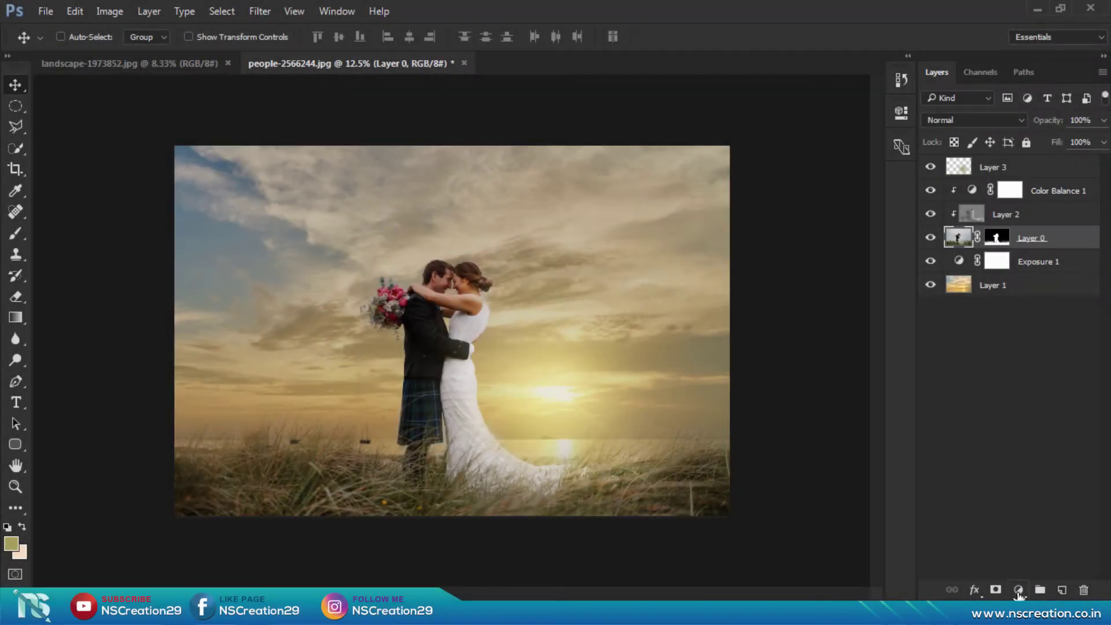
Add an Exposure layer clipped to Layer 0 with +0.33 exposure and 1.07 gamma.
{"action": "left_click", "coordinate": [1018, 585]}
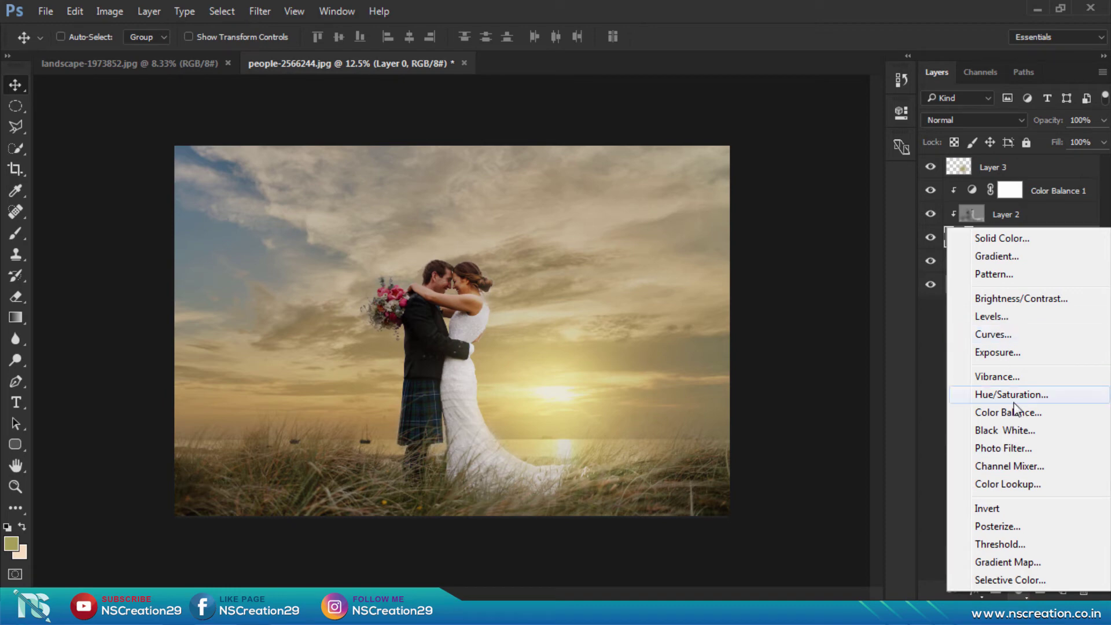
{"action": "left_click", "coordinate": [997, 352]}
{"action": "key", "text": "ctrl+alt+g"}
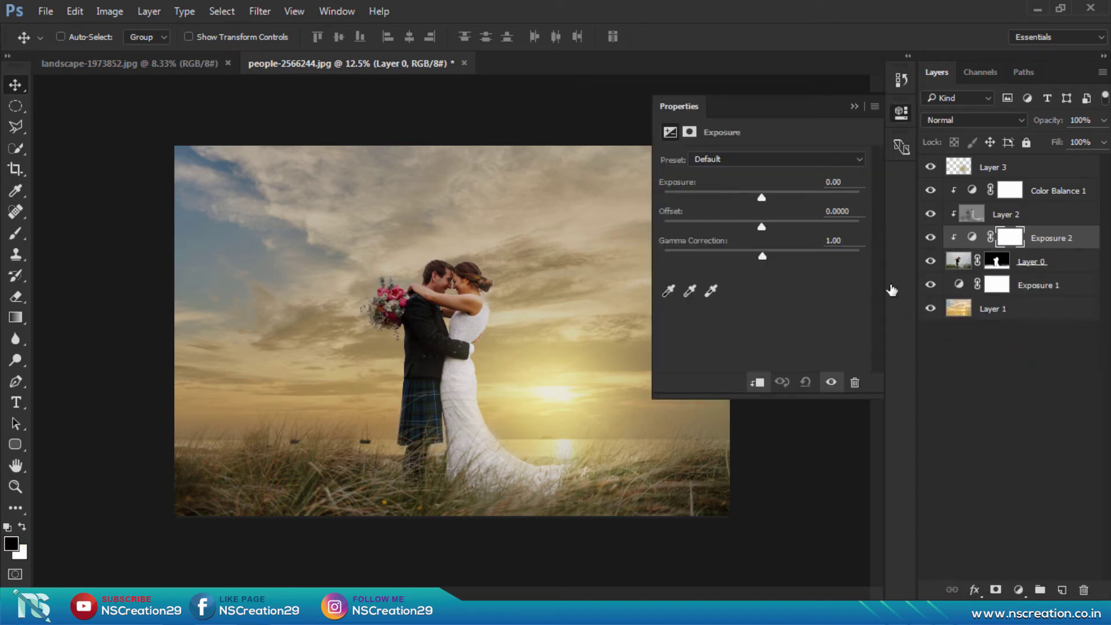
{"action": "left_click", "coordinate": [765, 194]}
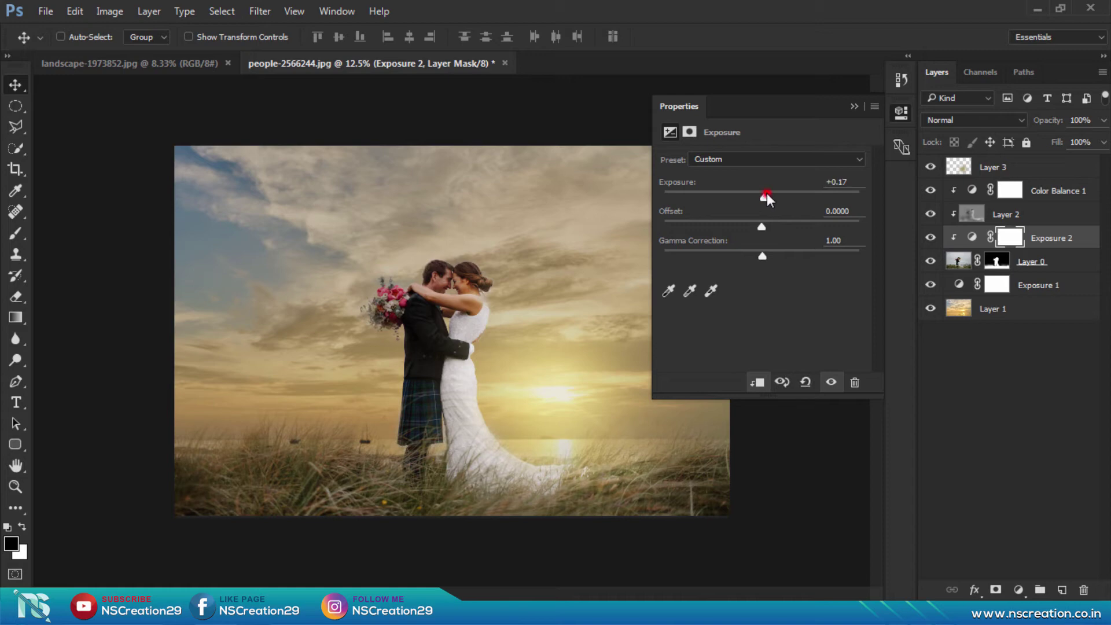
{"action": "left_click", "coordinate": [767, 194]}
{"action": "left_click", "coordinate": [759, 254]}
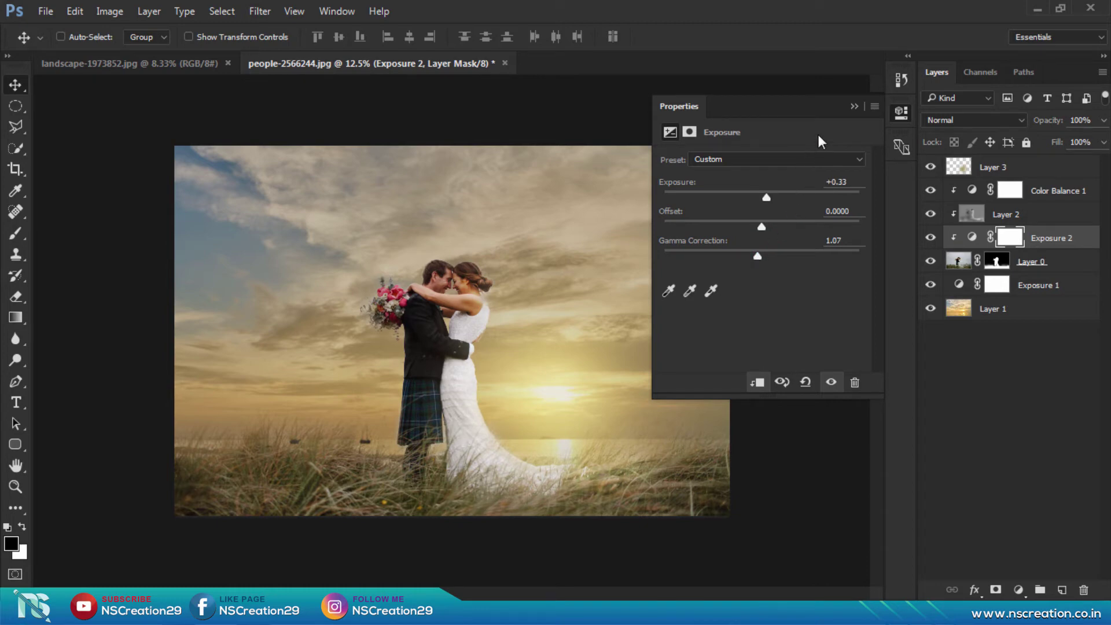
{"action": "left_click", "coordinate": [854, 108]}
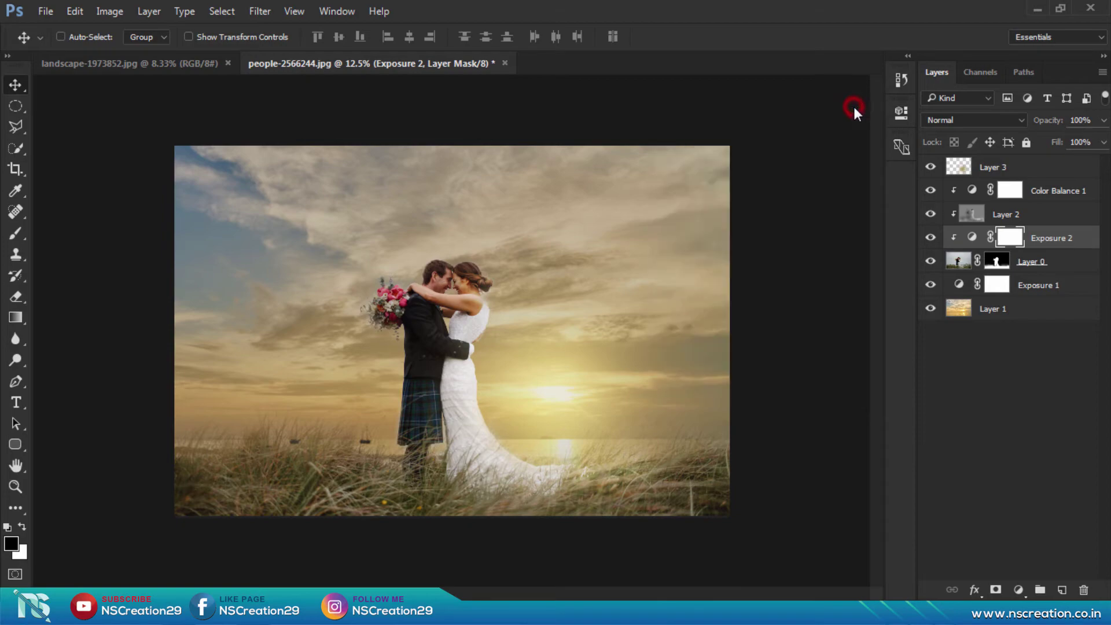
Stamp all visible layers into Layer 4 and open it in the Camera Raw Filter.
{"action": "key", "text": "ctrl+shift+alt+e"}
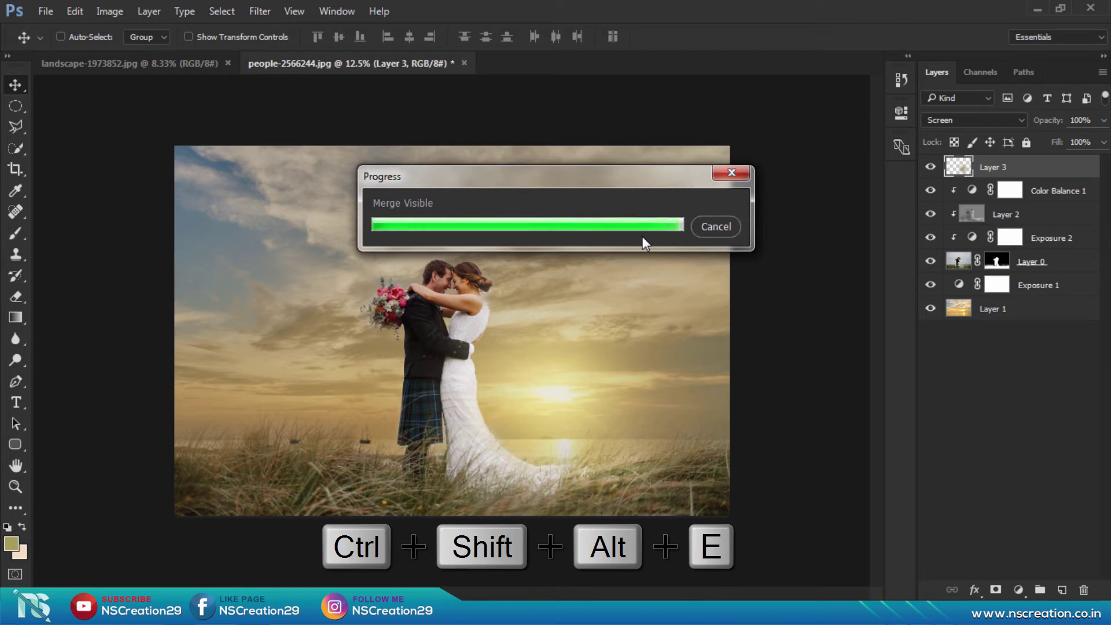
{"action": "left_click", "coordinate": [643, 237]}
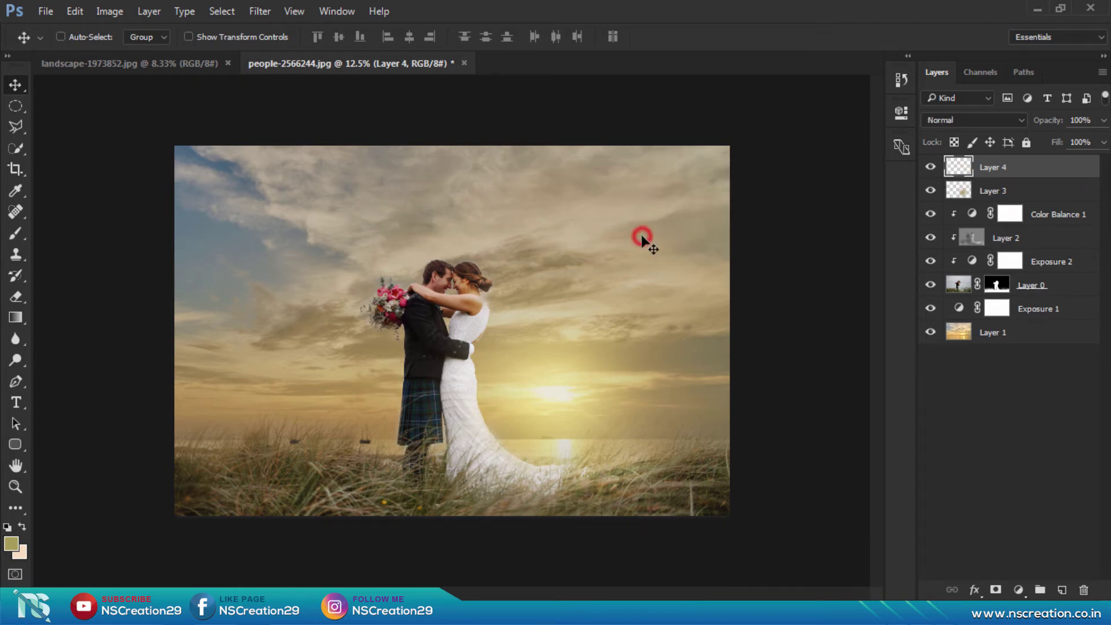
{"action": "left_click", "coordinate": [265, 11]}
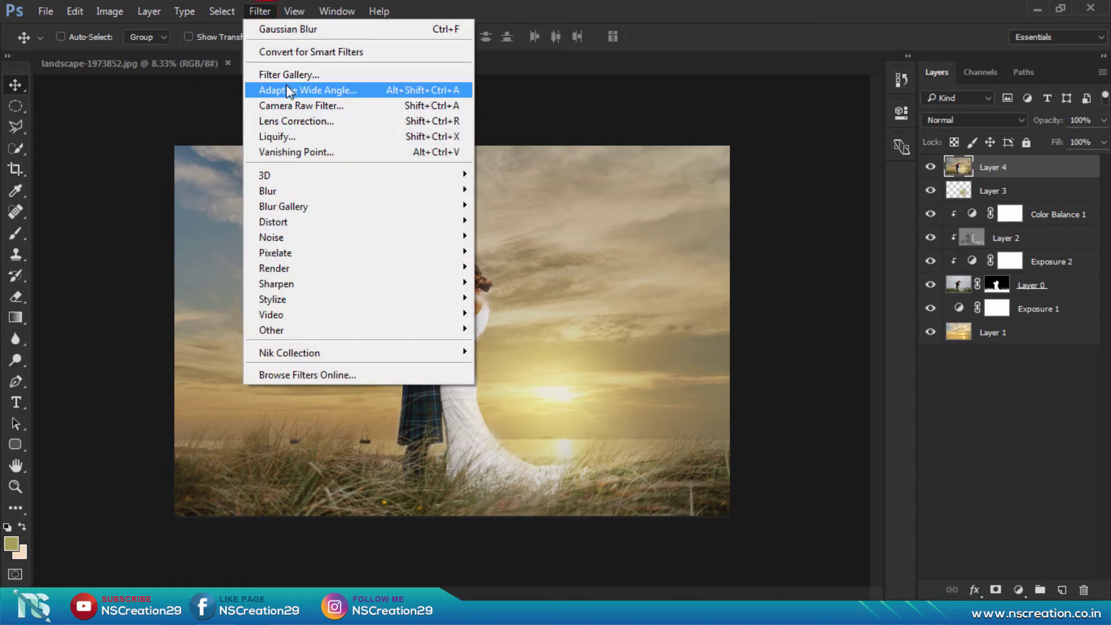
{"action": "left_click", "coordinate": [292, 106]}
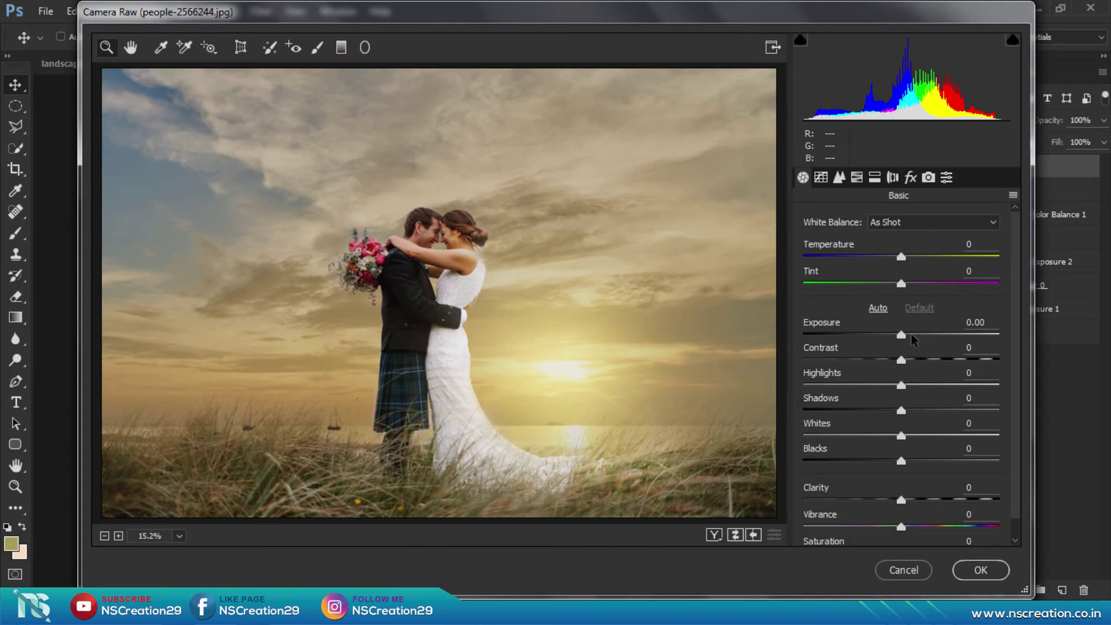
In Camera Raw's Basic panel, set Exposure to +0.15 and Contrast to +12.
{"action": "left_click", "coordinate": [910, 335]}
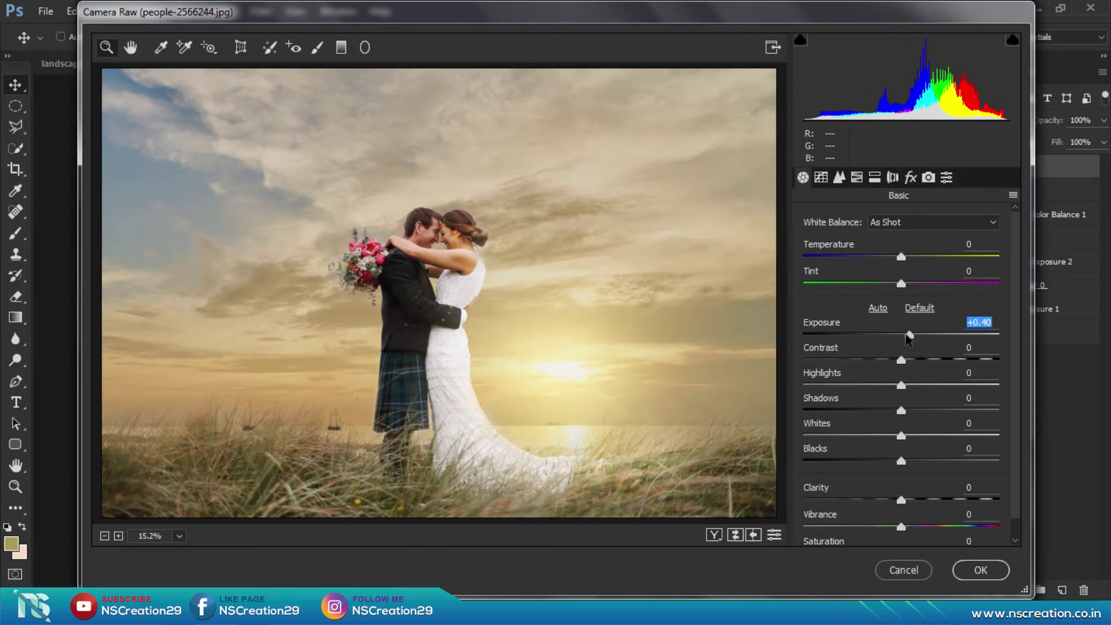
{"action": "left_click", "coordinate": [904, 336]}
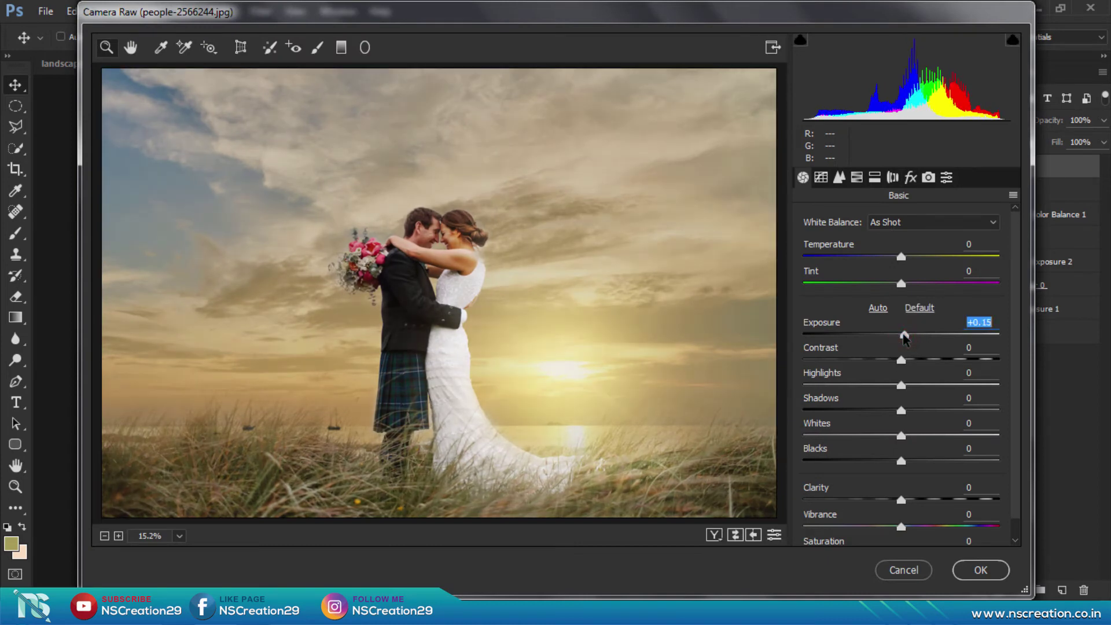
{"action": "left_click", "coordinate": [912, 359]}
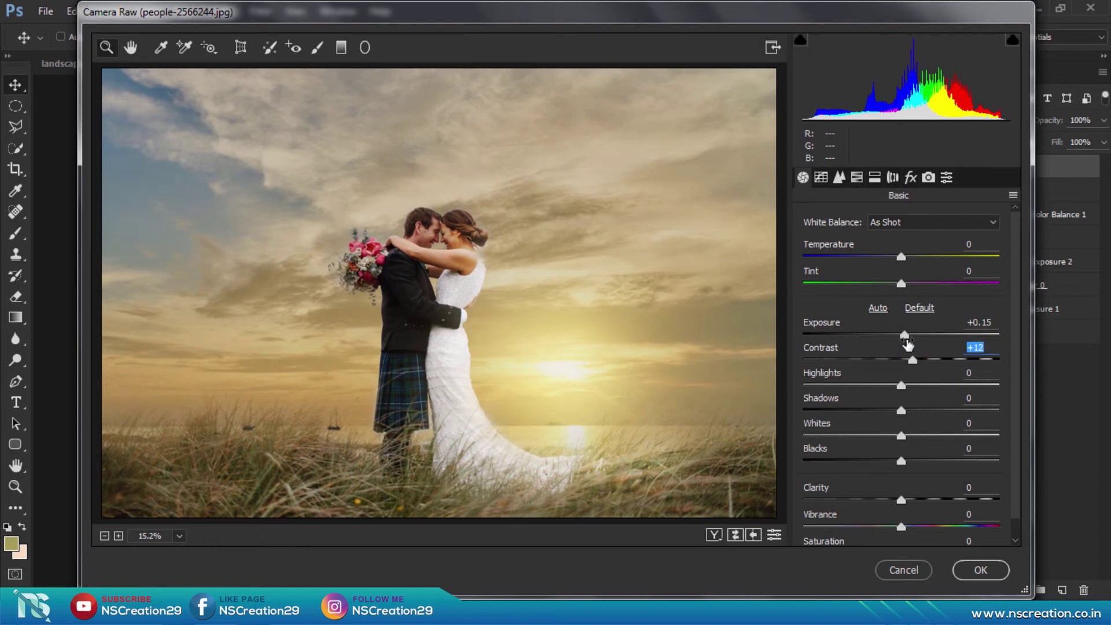
{"action": "left_click", "coordinate": [904, 335]}
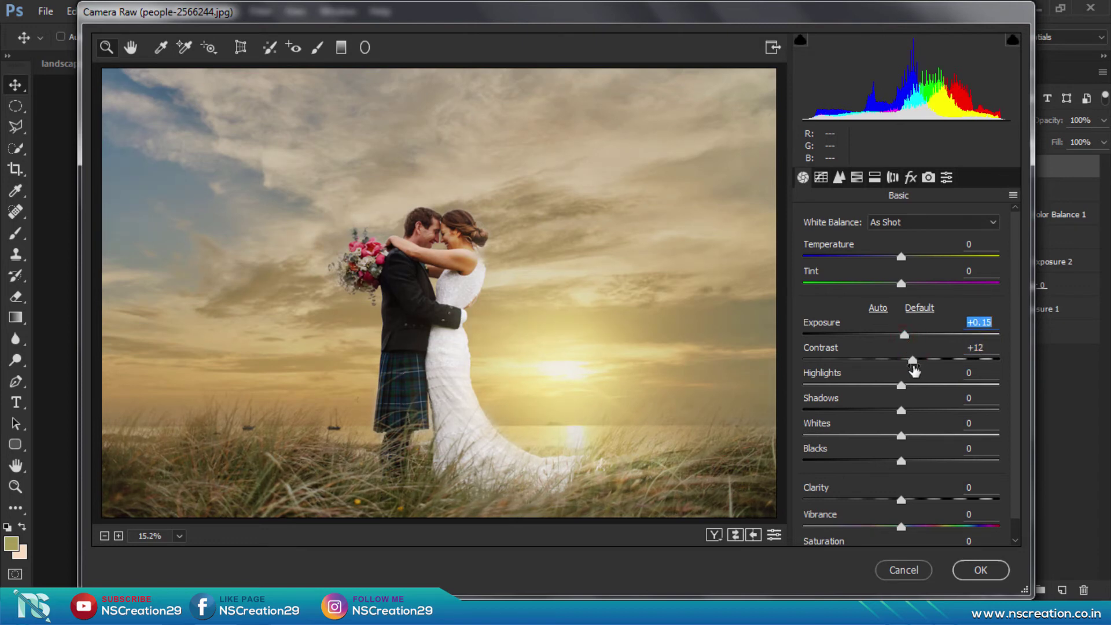
Set Highlights +39, Shadows -23, Blacks -20 and Vibrance -5.
{"action": "left_click", "coordinate": [901, 385]}
{"action": "mouse_move", "coordinate": [901, 385]}
{"action": "left_mouse_down"}
{"action": "mouse_move", "coordinate": [948, 389]}
{"action": "mouse_move", "coordinate": [877, 412]}
{"action": "left_mouse_up"}
{"action": "left_click", "coordinate": [901, 410]}
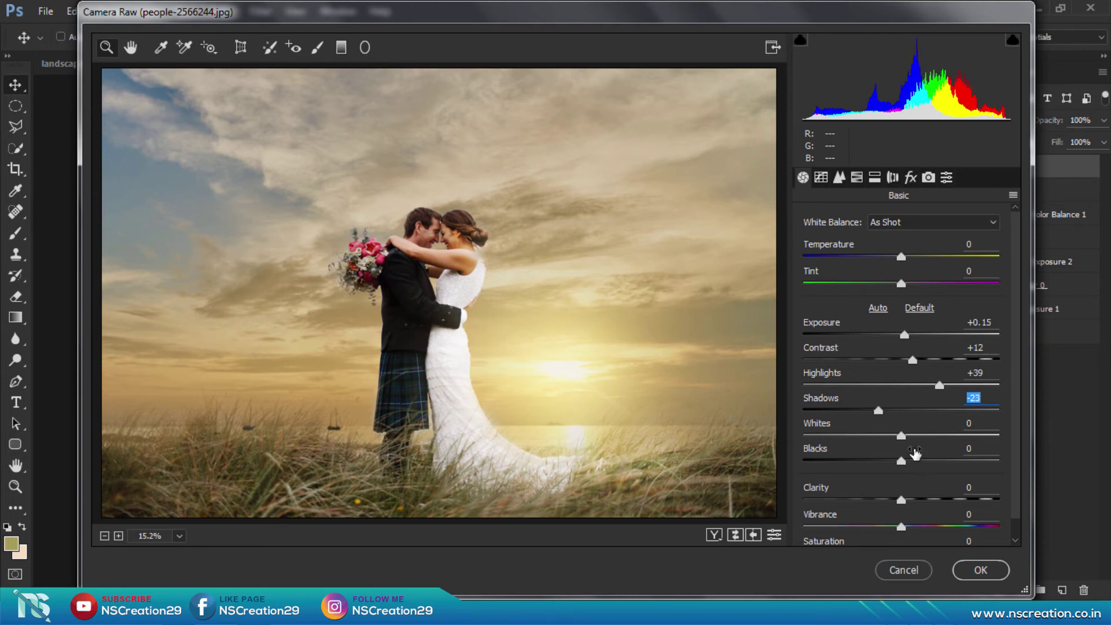
{"action": "left_click_drag", "start_coordinate": [901, 461], "coordinate": [881, 461]}
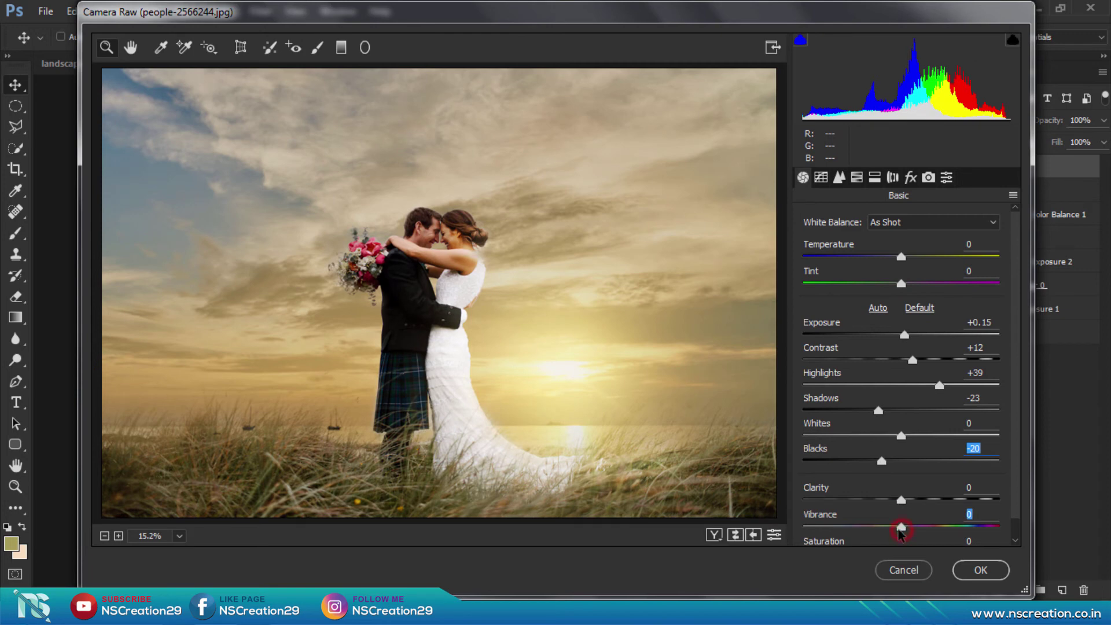
{"action": "left_click_drag", "start_coordinate": [901, 527], "coordinate": [898, 527]}
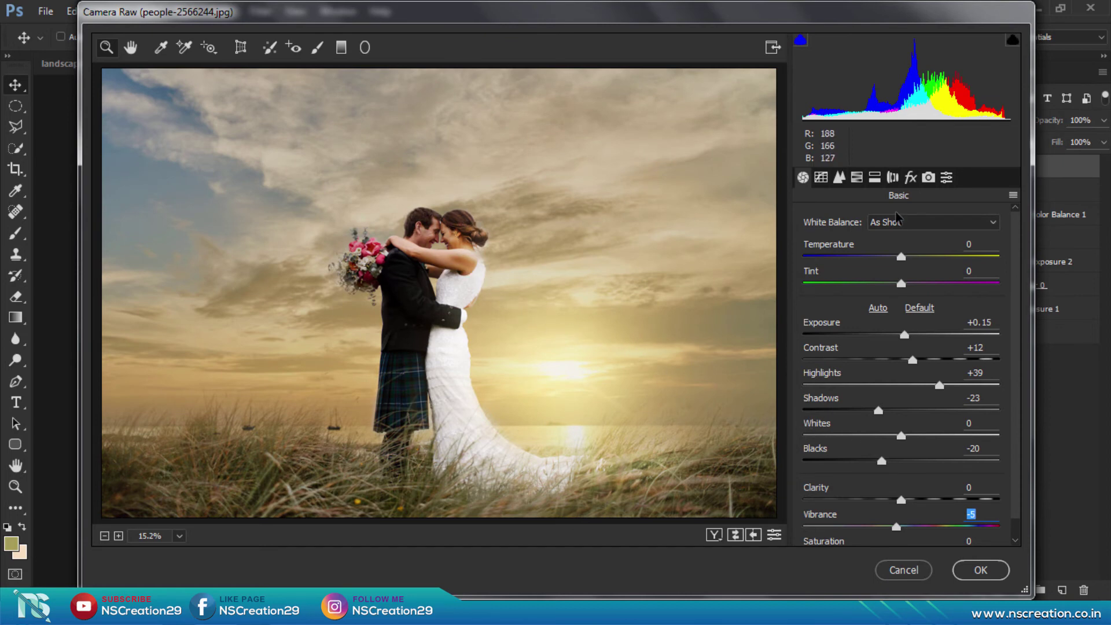
In the Effects tab, add a dark post-crop vignette with Midpoint 29.
{"action": "left_click", "coordinate": [893, 177]}
{"action": "left_click", "coordinate": [910, 178]}
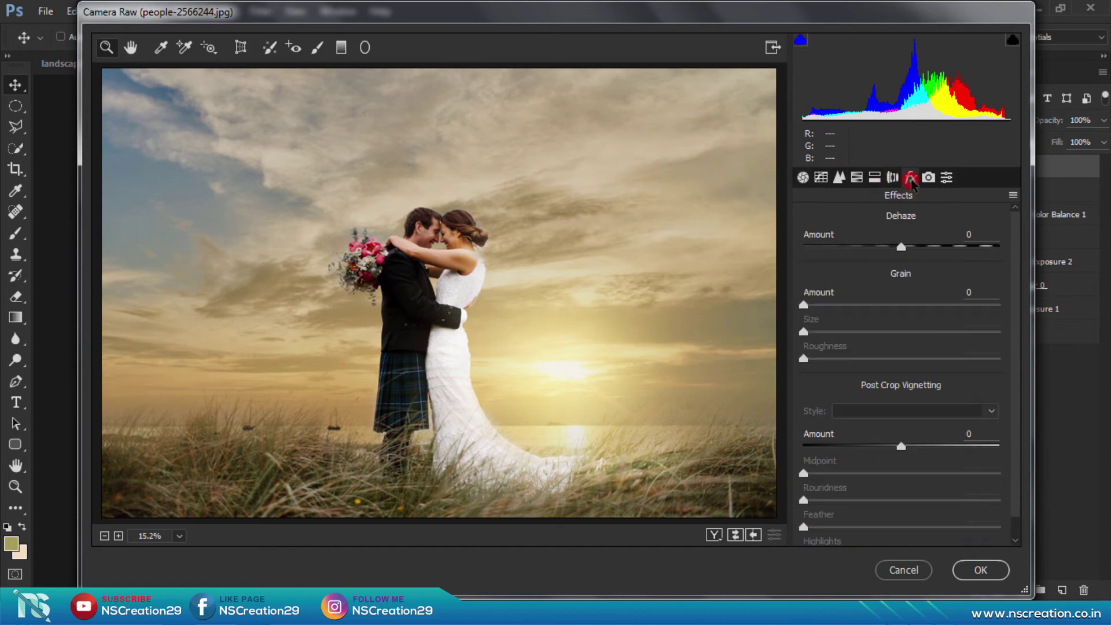
{"action": "left_click", "coordinate": [876, 450]}
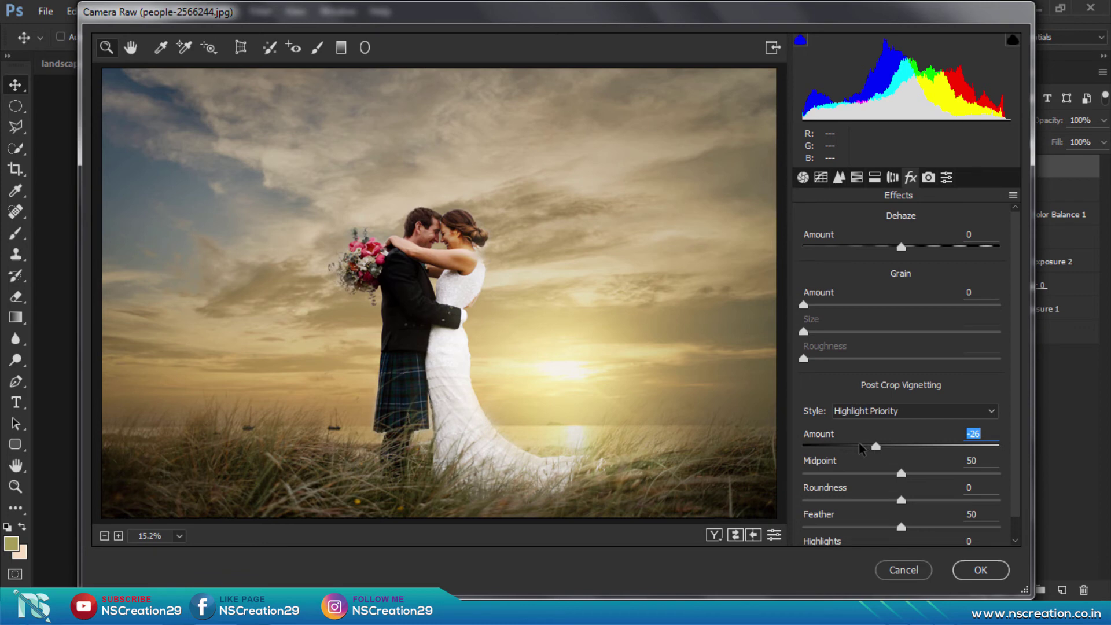
{"action": "left_click", "coordinate": [859, 448]}
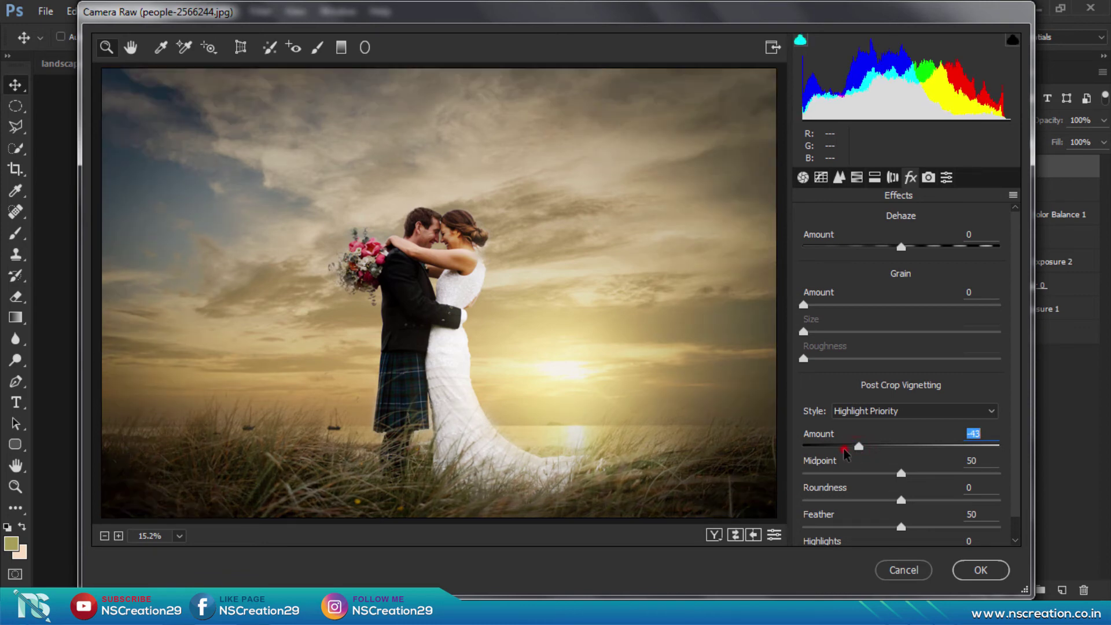
{"action": "left_click", "coordinate": [844, 448]}
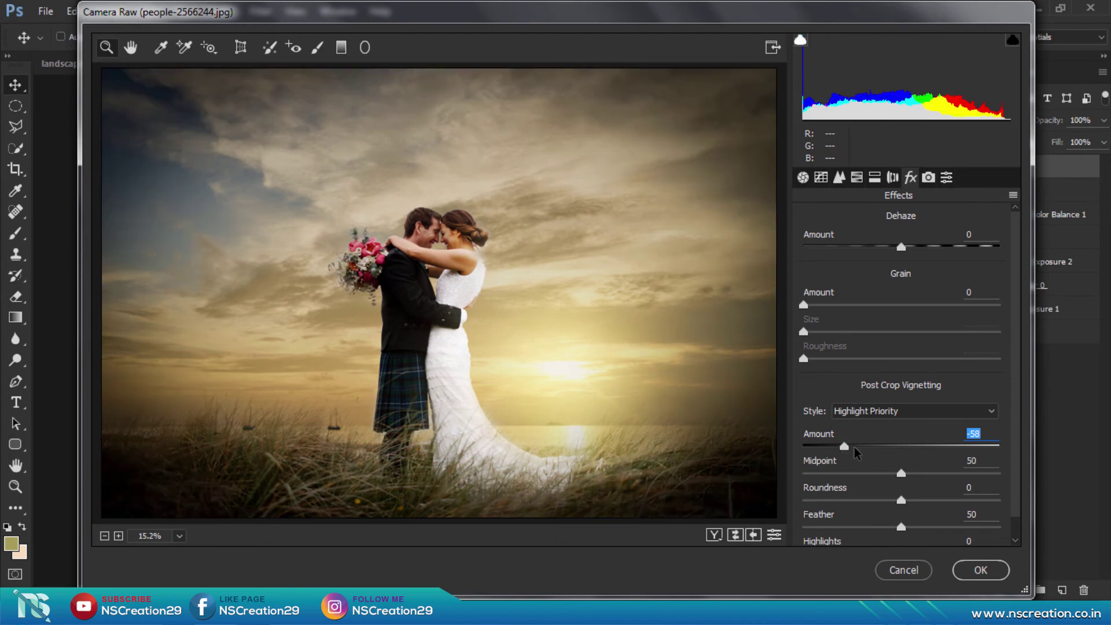
{"action": "left_click", "coordinate": [858, 447]}
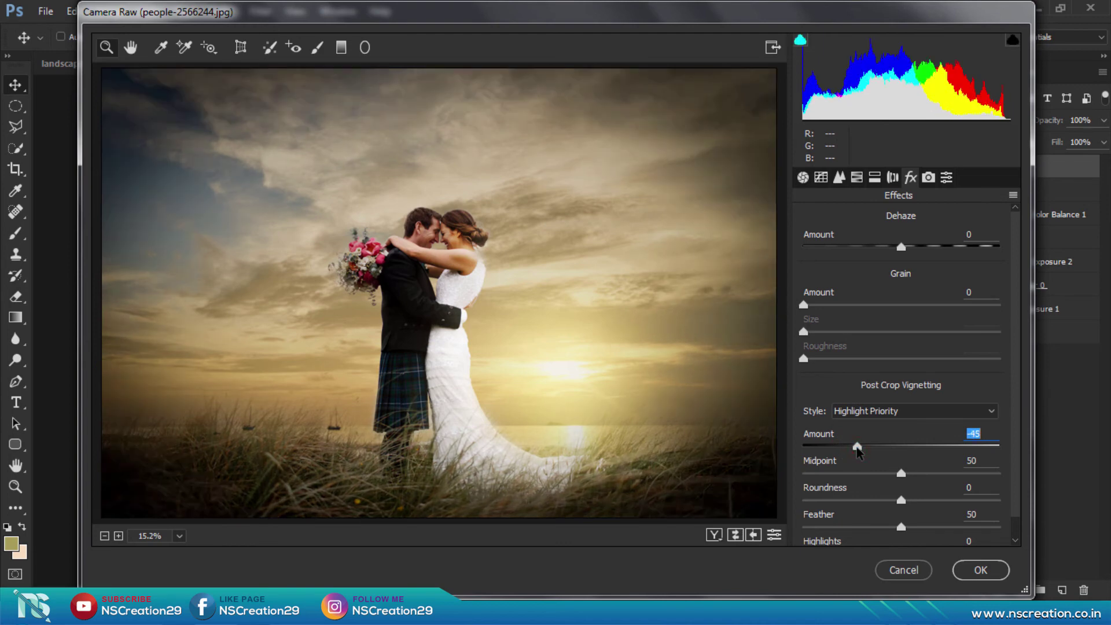
{"action": "left_click", "coordinate": [875, 475]}
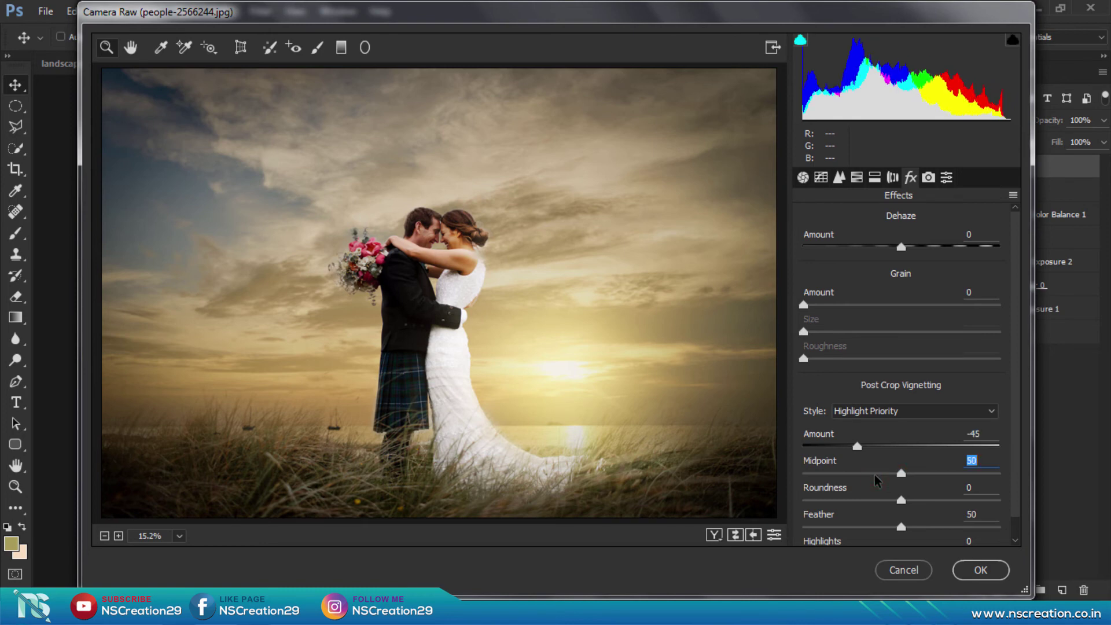
{"action": "left_click", "coordinate": [934, 474]}
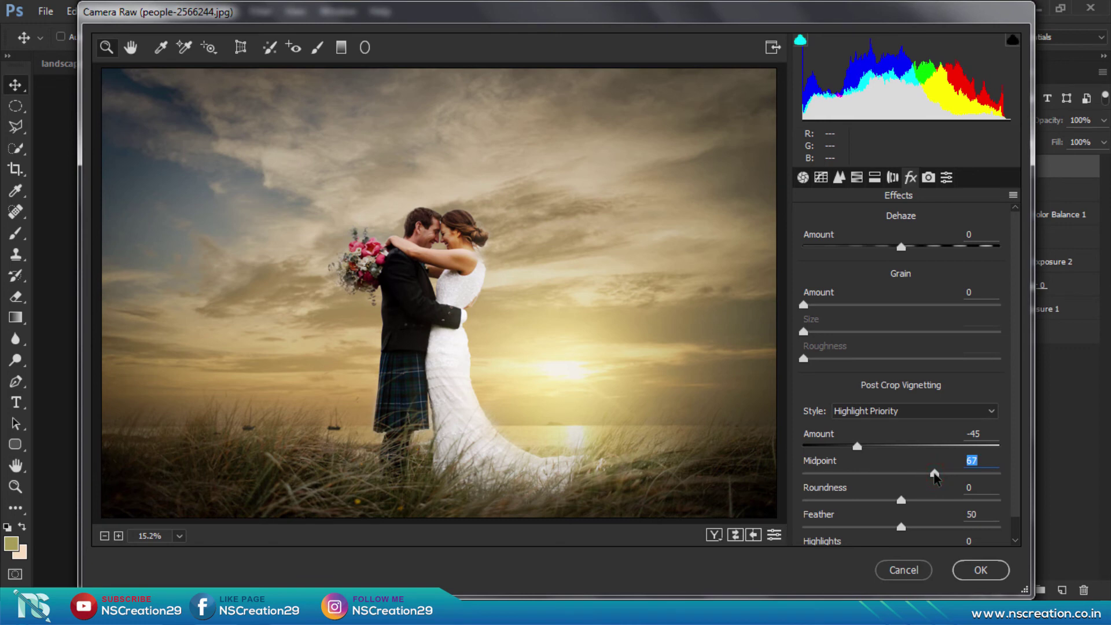
{"action": "left_click", "coordinate": [859, 474]}
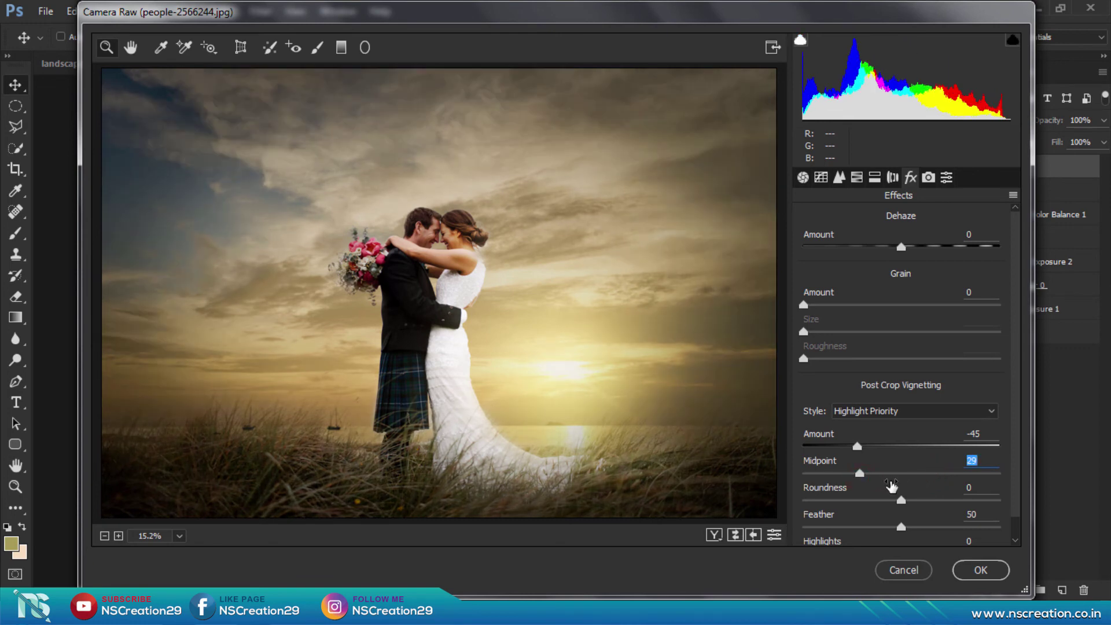
Set vignette Roundness +23, Feather 56 and Amount -33, then apply Camera Raw.
{"action": "left_click", "coordinate": [879, 501]}
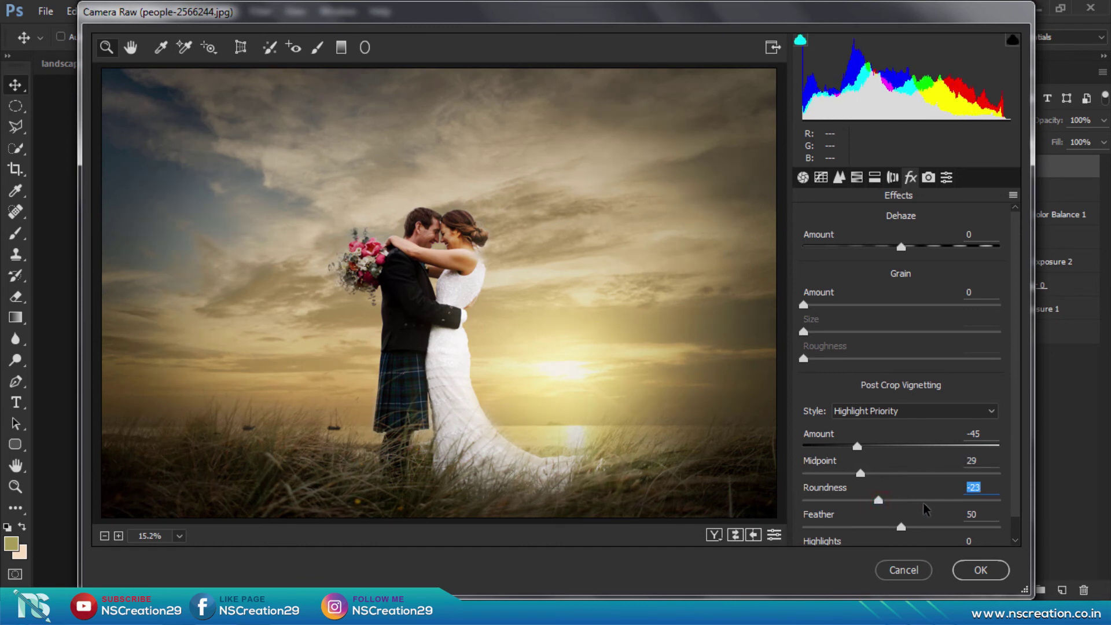
{"action": "left_click", "coordinate": [924, 500]}
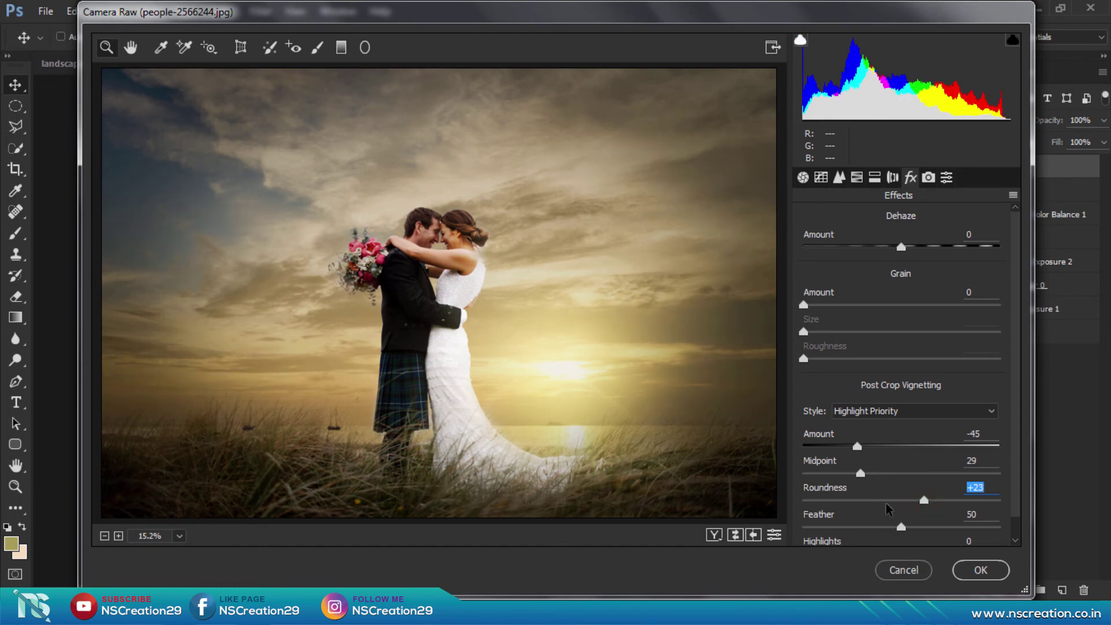
{"action": "left_click", "coordinate": [913, 527]}
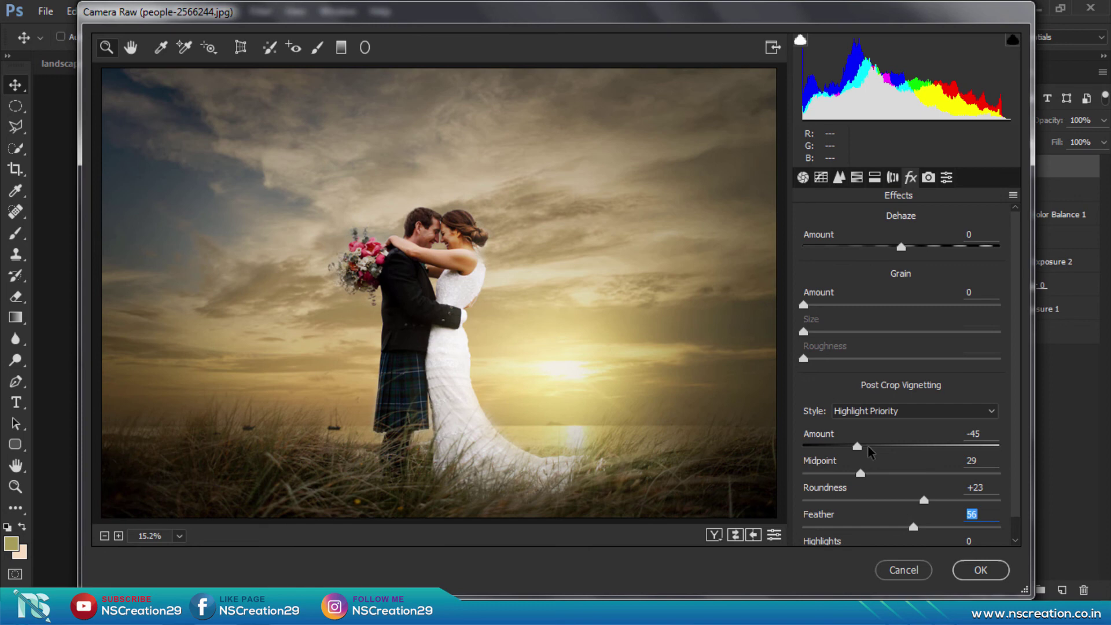
{"action": "left_click", "coordinate": [868, 447]}
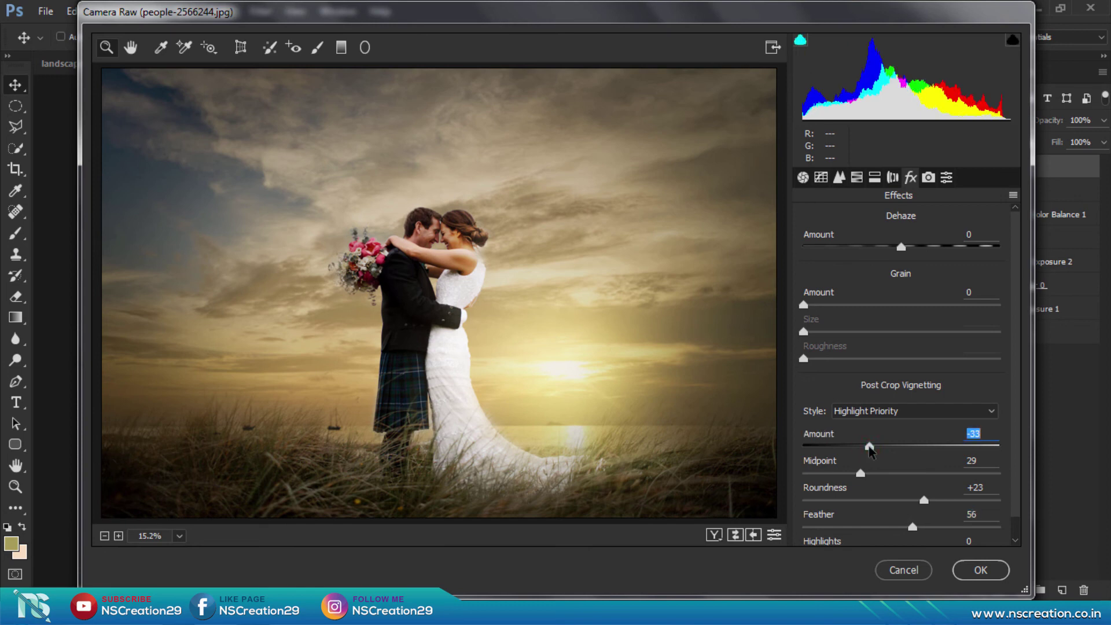
{"action": "left_click", "coordinate": [980, 572]}
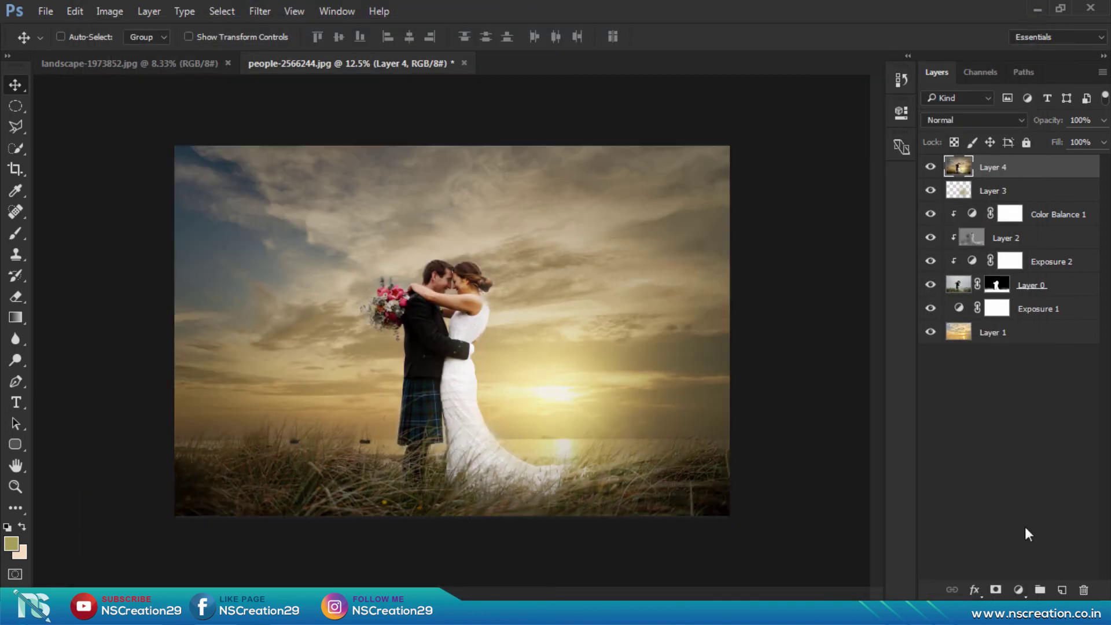
Add a Color Lookup adjustment layer using the Kodak 5218 Kodak 2395 (by Adobe).cube LUT.
{"action": "left_click", "coordinate": [1022, 596]}
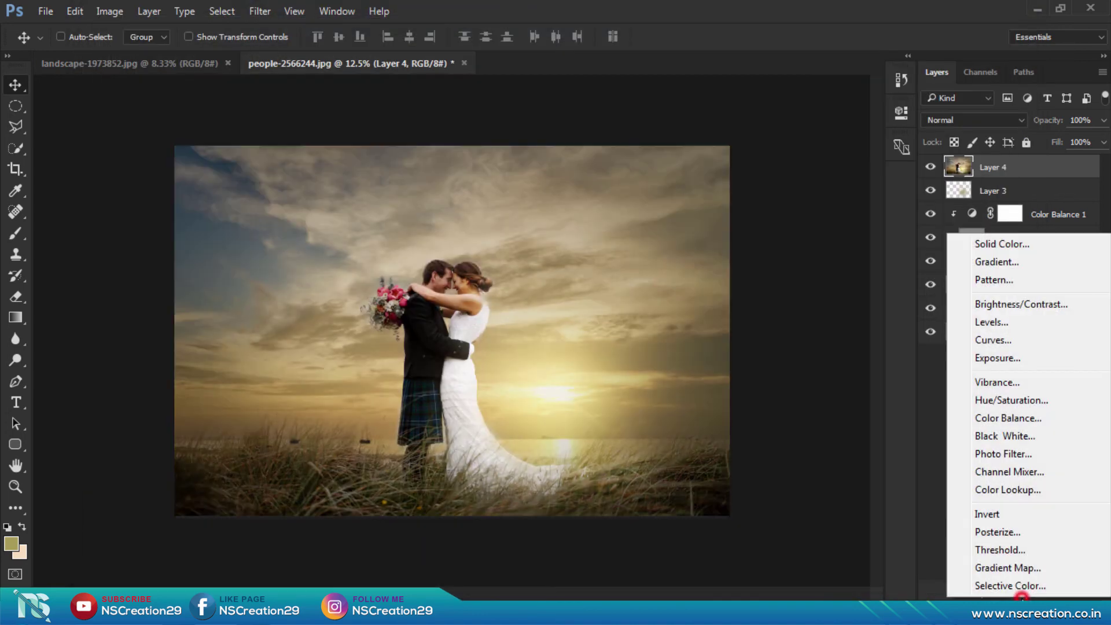
{"action": "left_click", "coordinate": [1010, 494]}
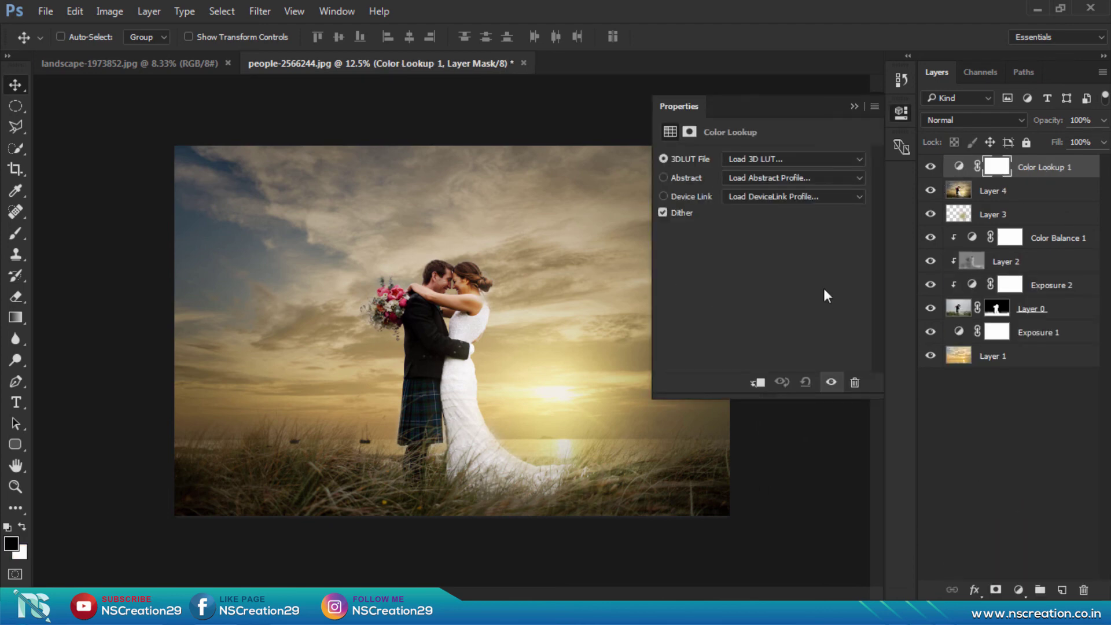
{"action": "left_click", "coordinate": [780, 157]}
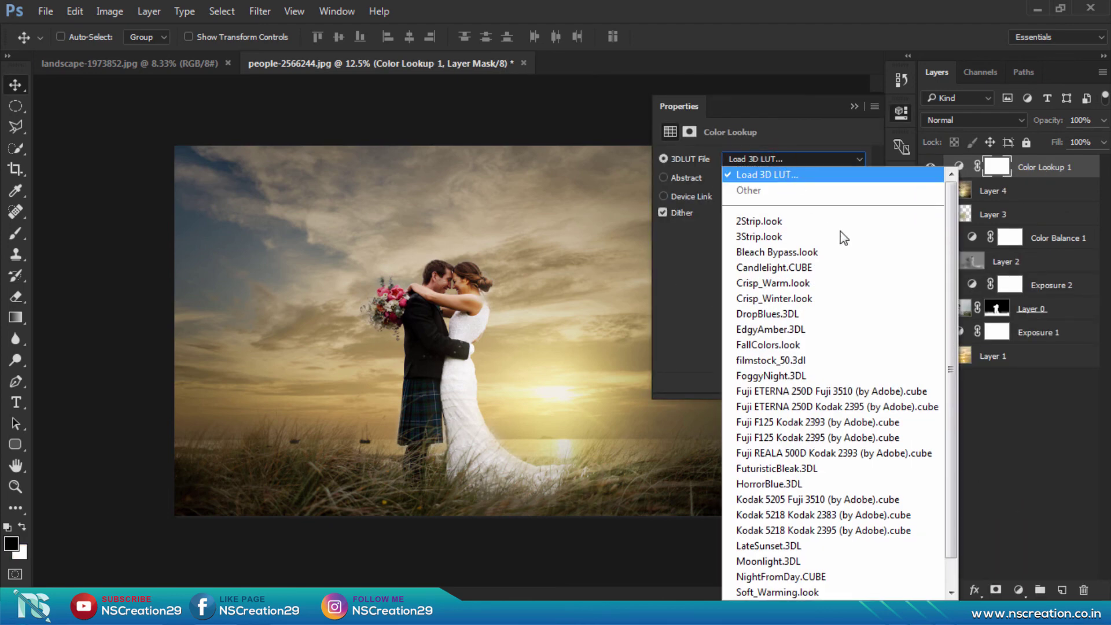
{"action": "left_click", "coordinate": [857, 530]}
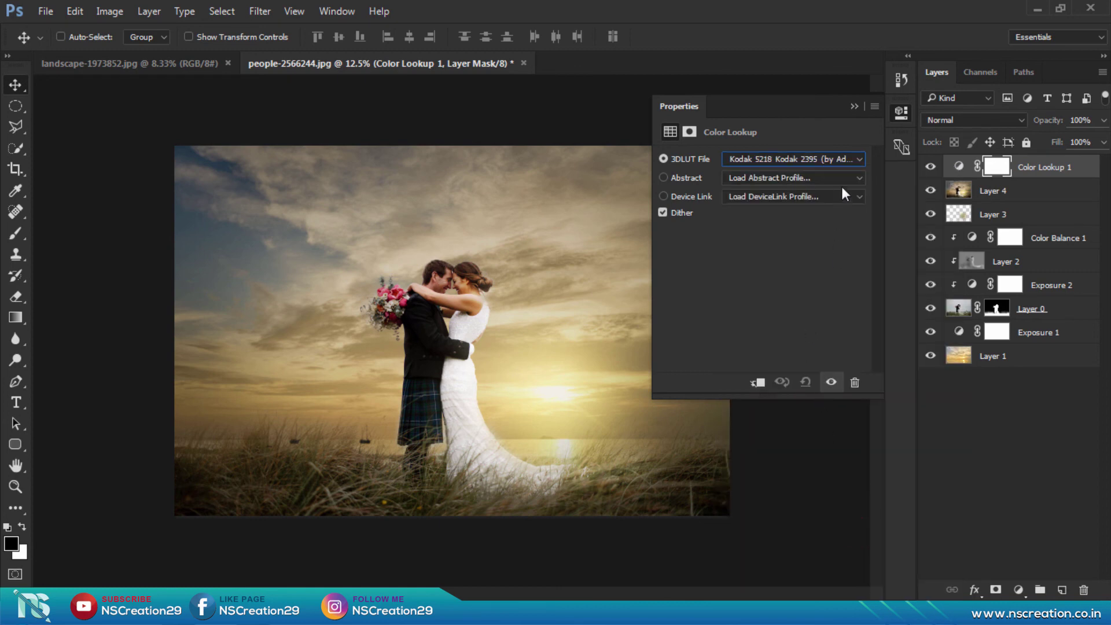
{"action": "left_click", "coordinate": [854, 105]}
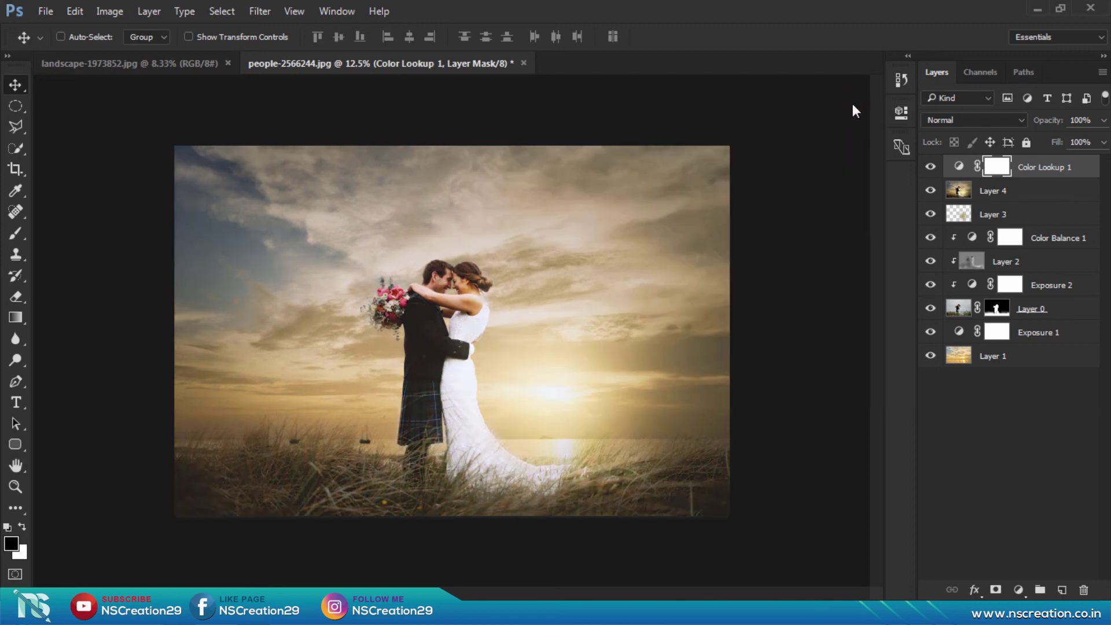